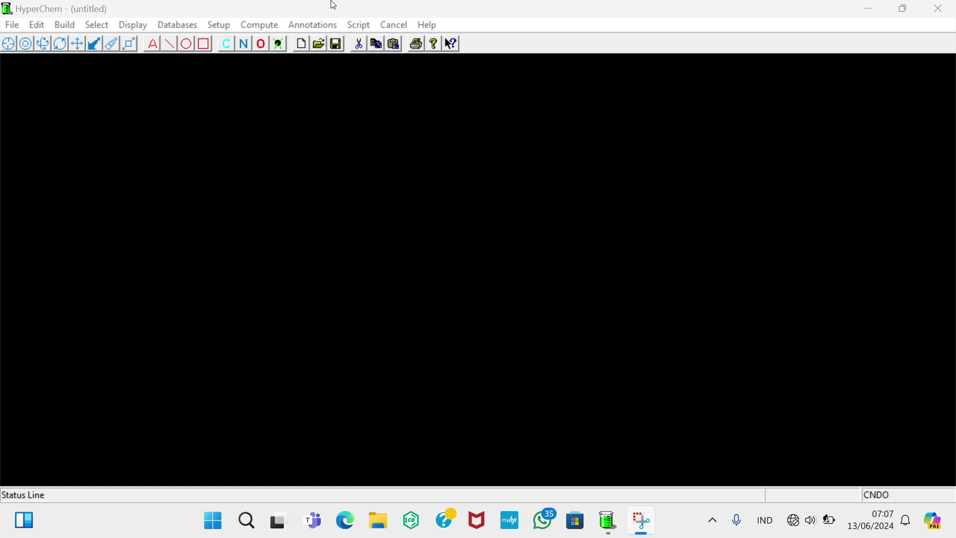
- Review the rendering options and accept stick atom rendering with Wedges on and Perspective off
click(133, 25)
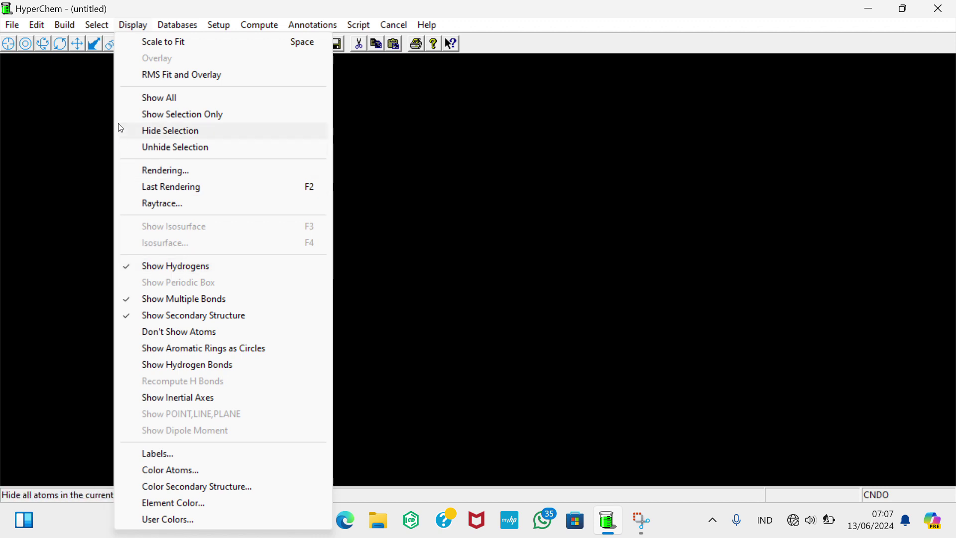
click(133, 25)
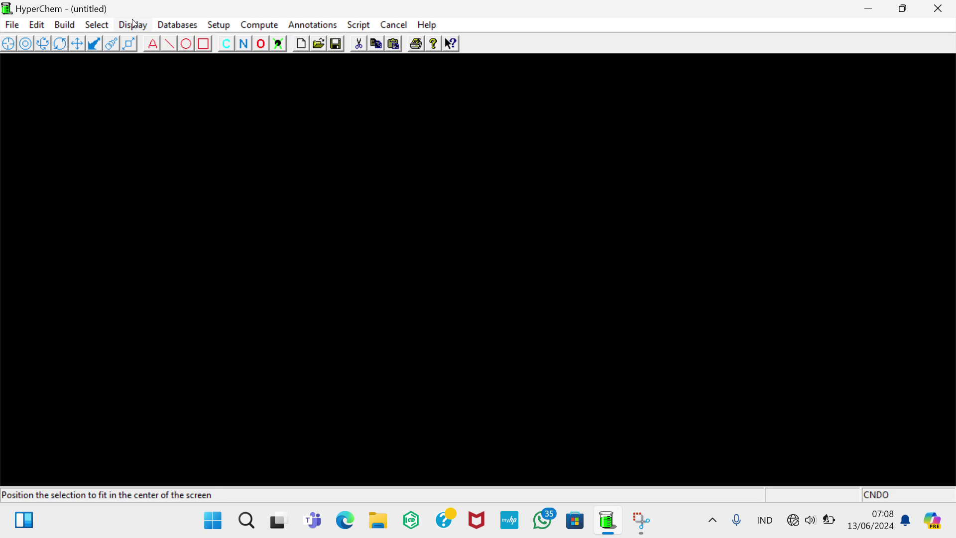
click(134, 25)
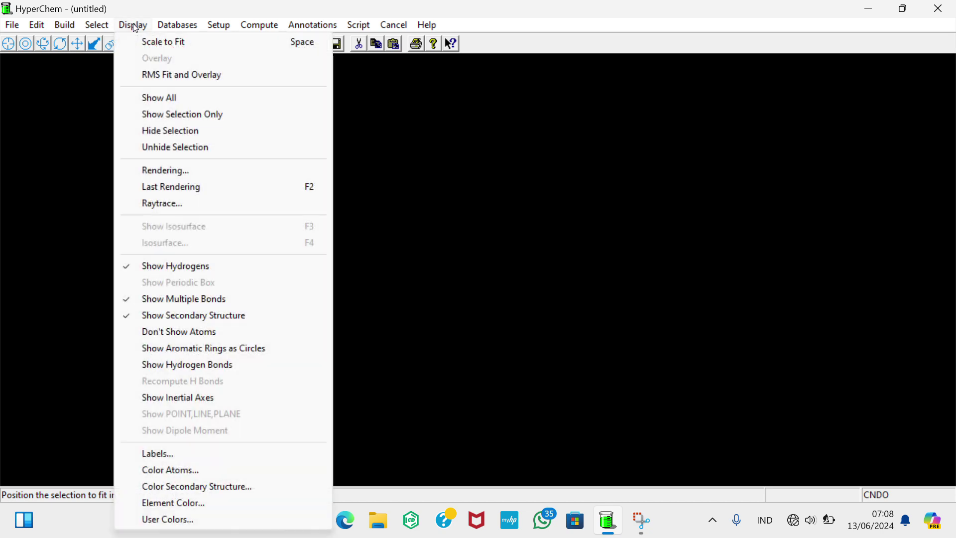
click(178, 171)
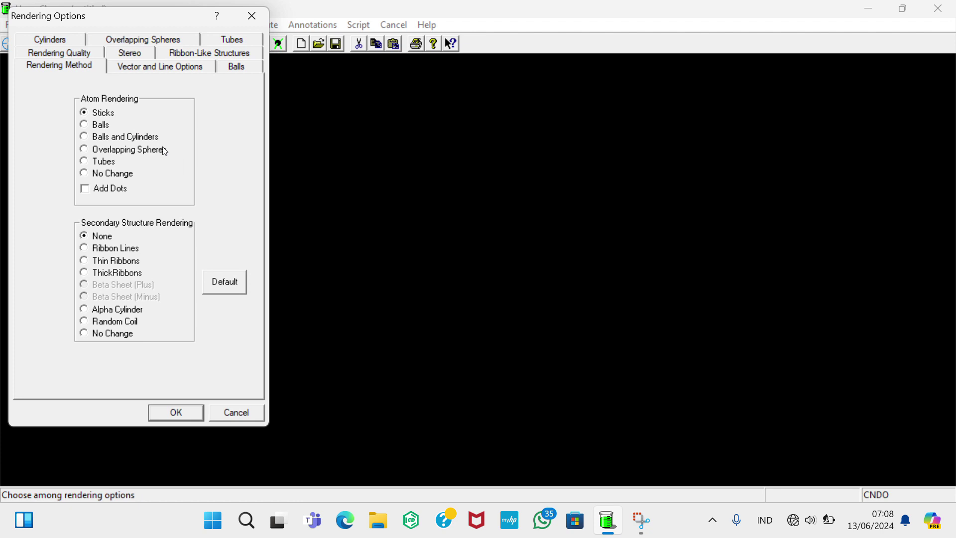
click(159, 67)
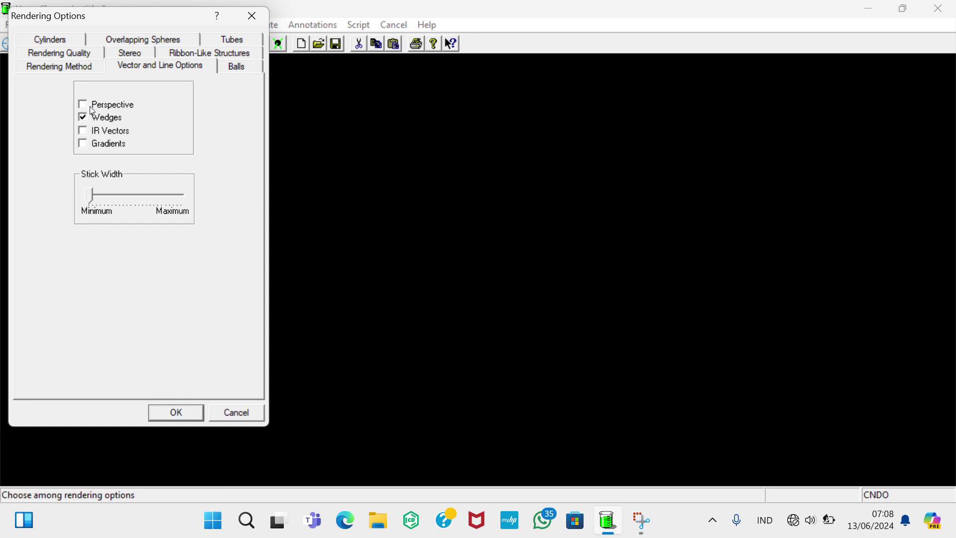
click(174, 413)
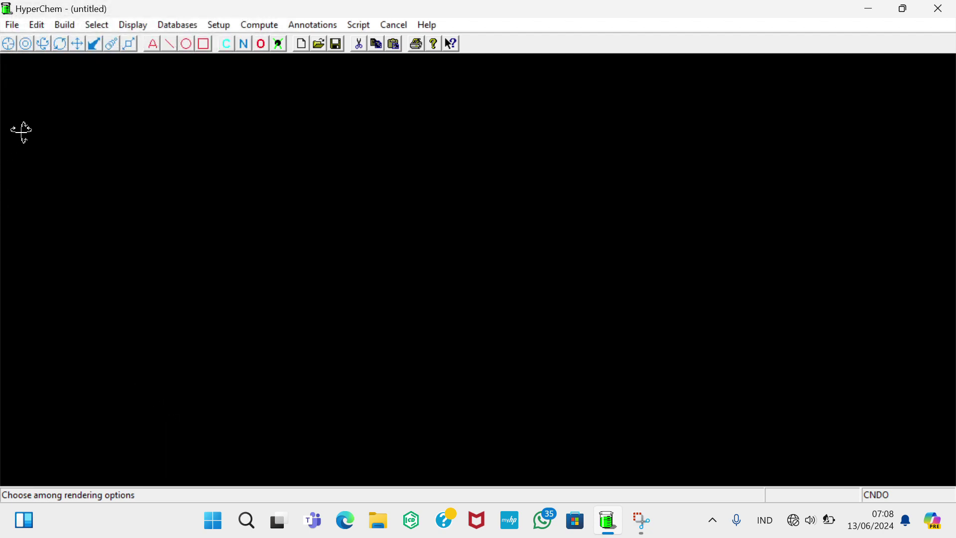
- Set carbon as the default element for drawing atoms, moving the element table clear of the drawing area
click(71, 28)
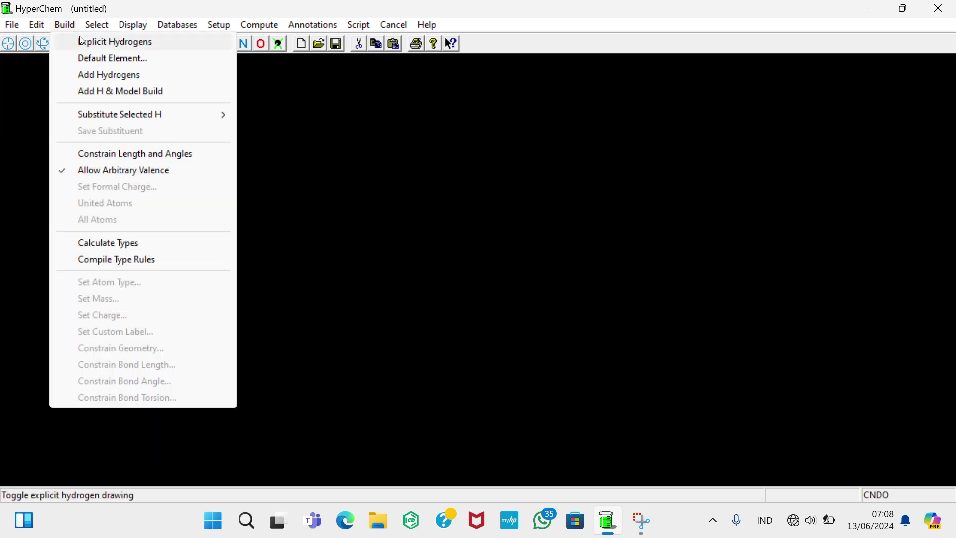
click(114, 59)
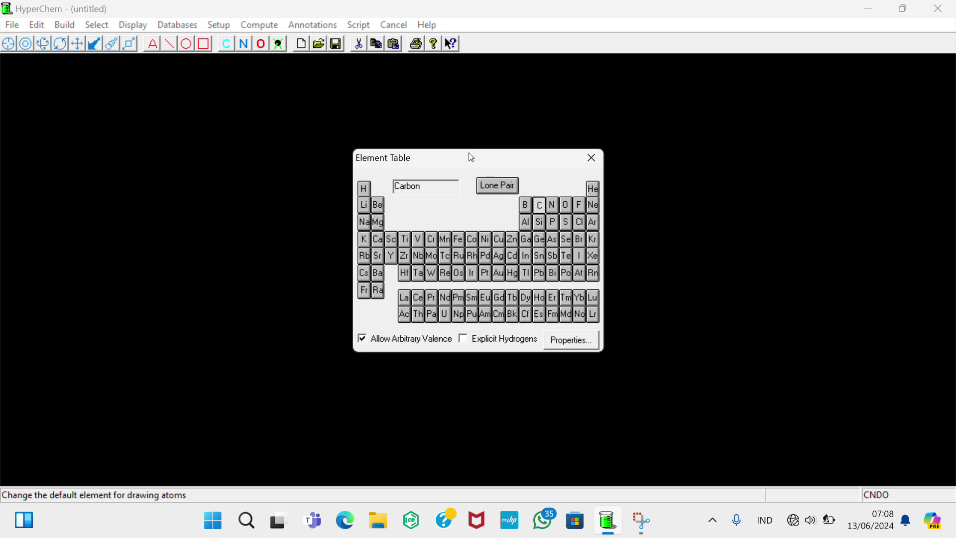
drag(470, 157, 705, 115)
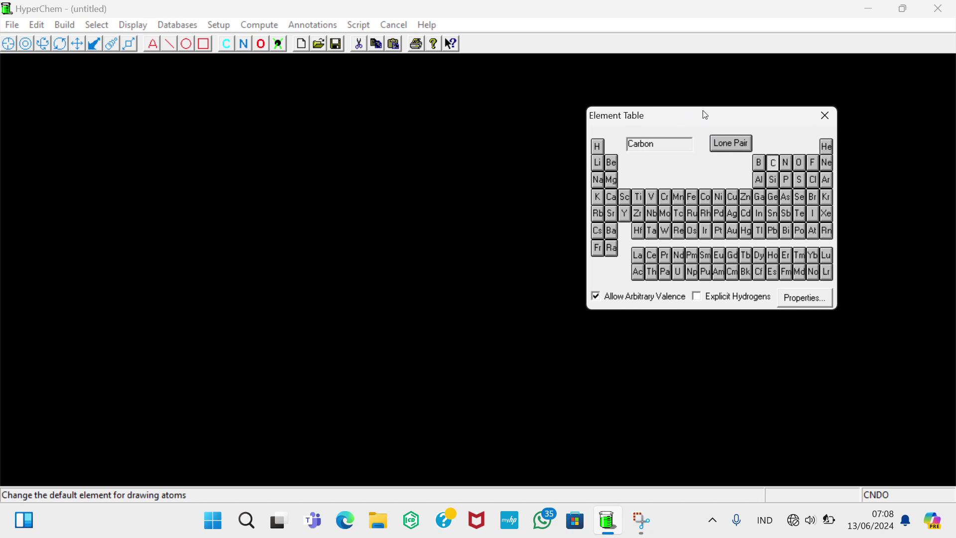
click(772, 169)
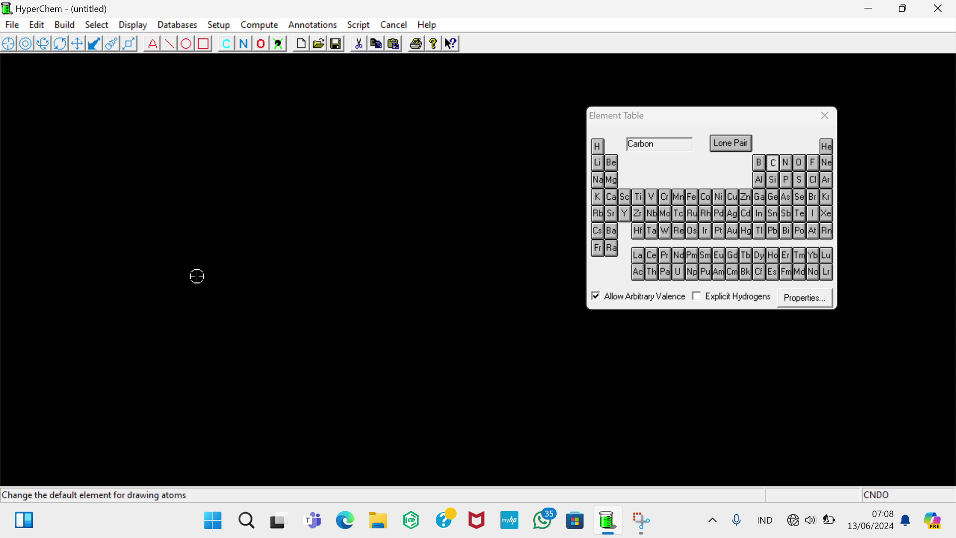
- Draw a zigzag chain of eight carbon atoms, build it into a 3D model with hydrogens, and close the element table
mouse_move(197, 276)
mouse_down()
mouse_move(220, 254)
mouse_move(245, 273)
mouse_move(267, 256)
mouse_move(288, 274)
mouse_move(306, 258)
mouse_move(326, 275)
mouse_move(342, 256)
mouse_up()
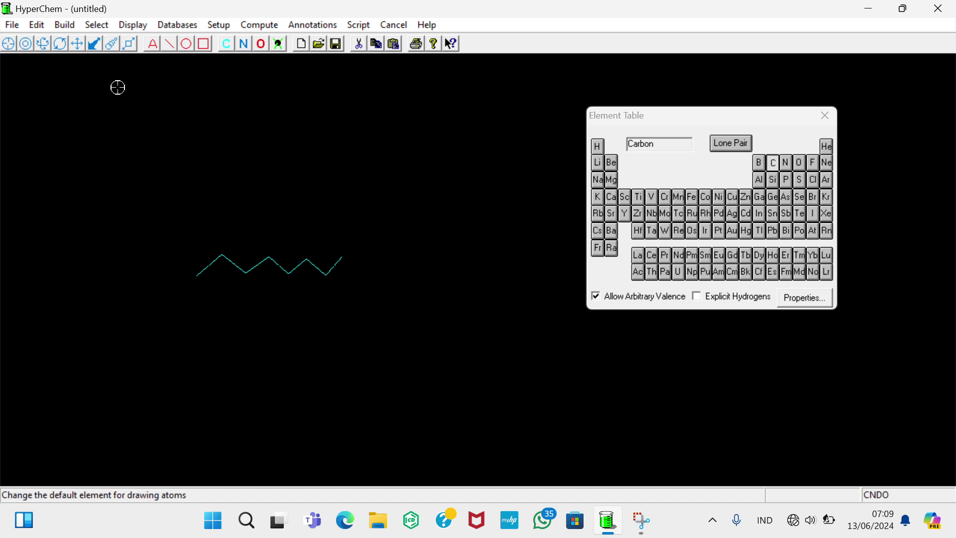
double_click(26, 44)
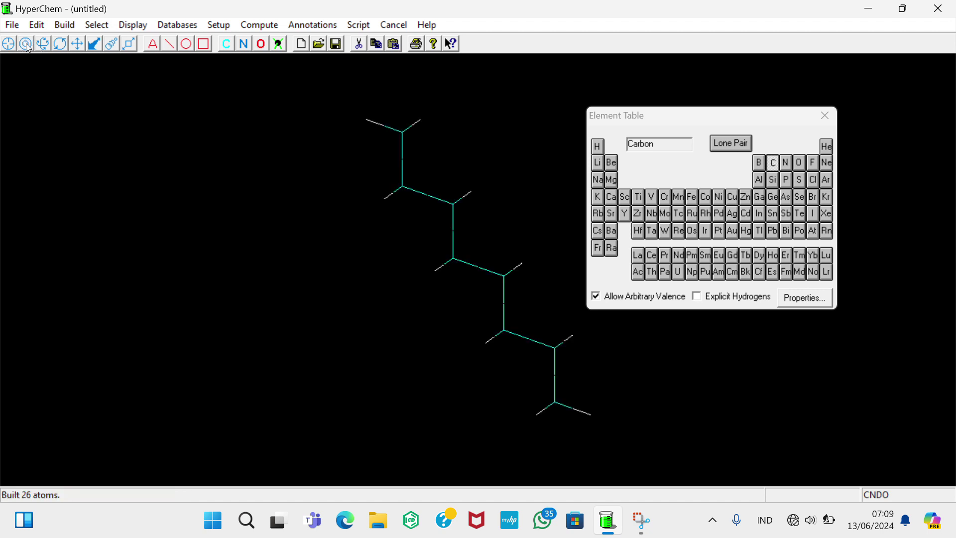
click(832, 118)
click(824, 115)
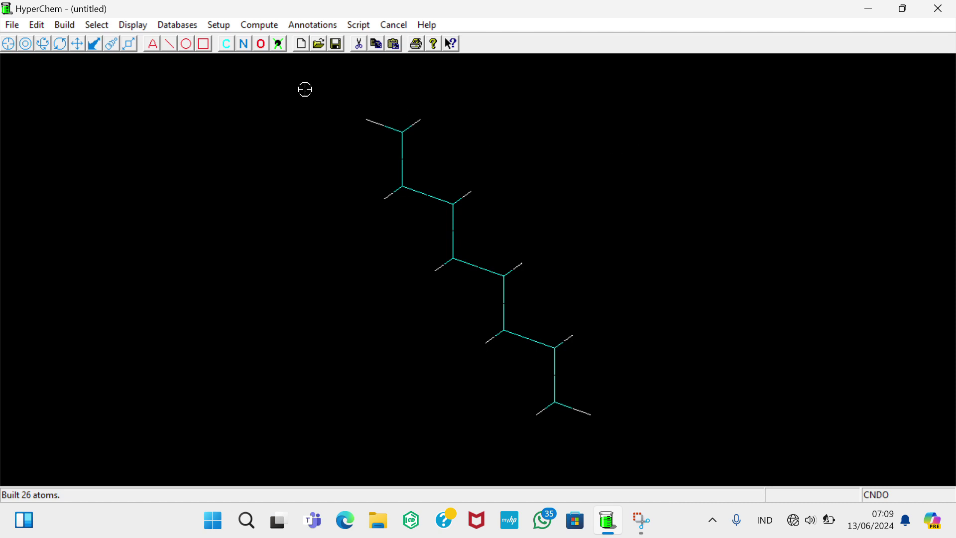
- Label all atoms of the molecule with their element symbols
click(139, 24)
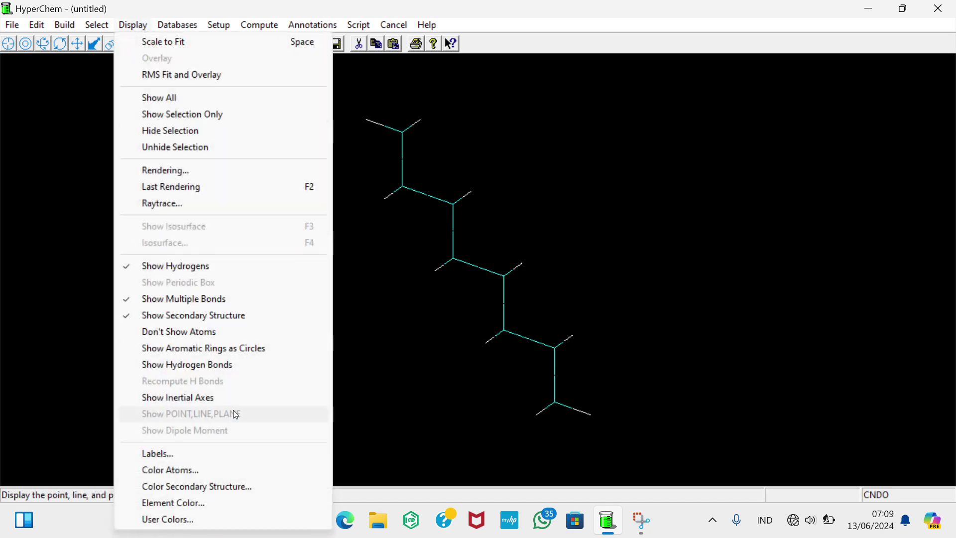
click(240, 453)
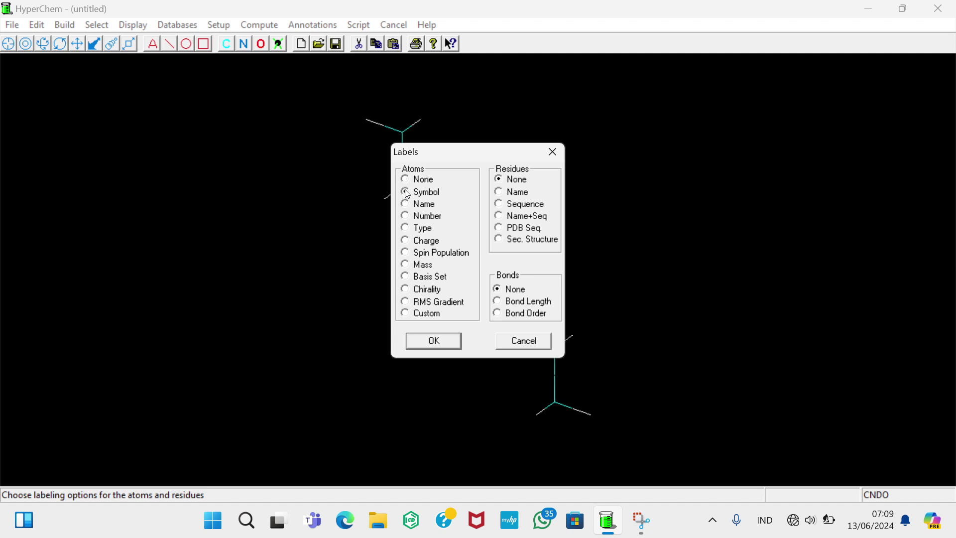
click(405, 193)
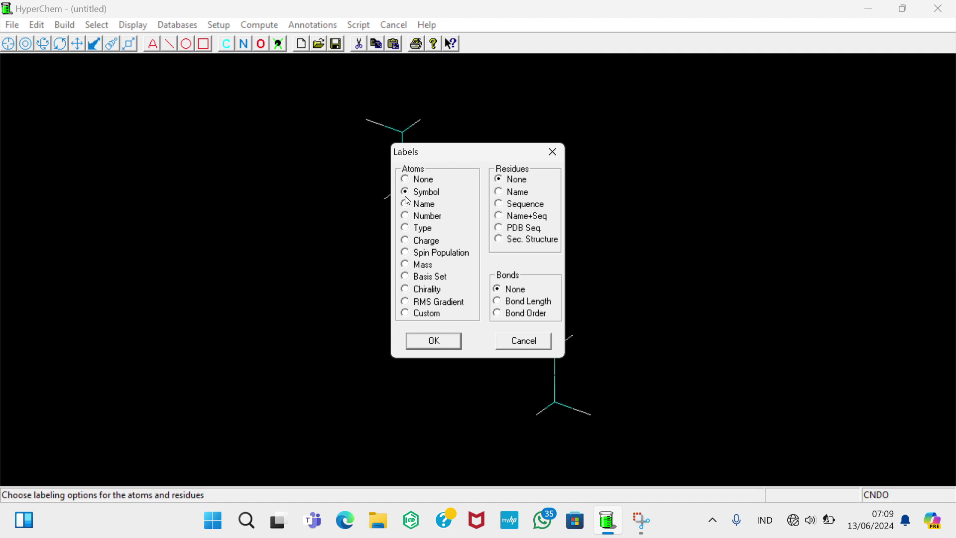
click(434, 341)
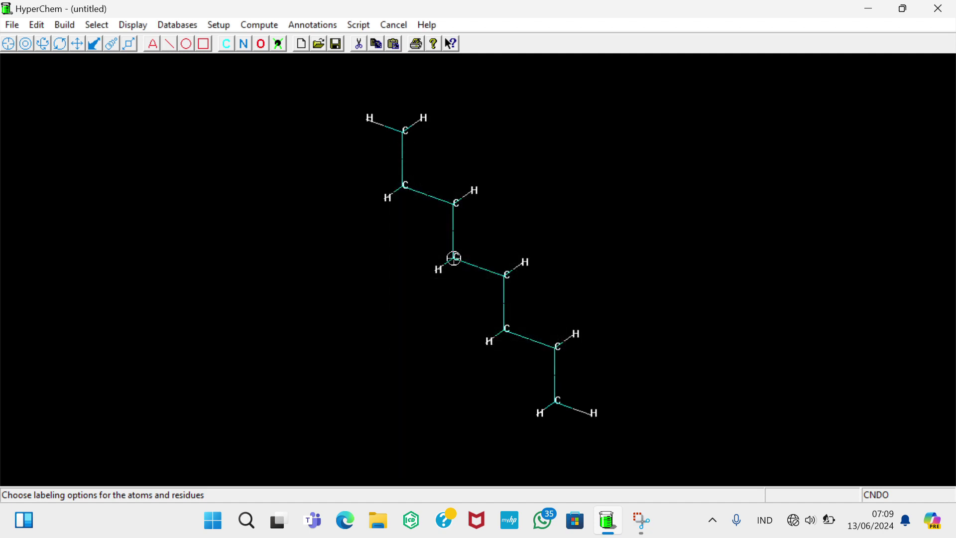
- Align the molecule's secondary inertial axis with the X axis
click(43, 43)
drag(392, 196, 389, 248)
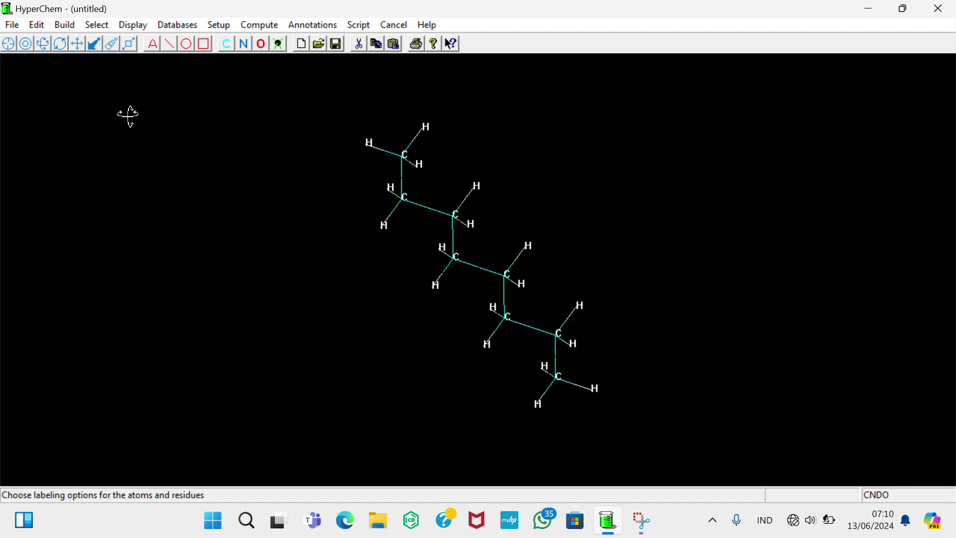
click(35, 26)
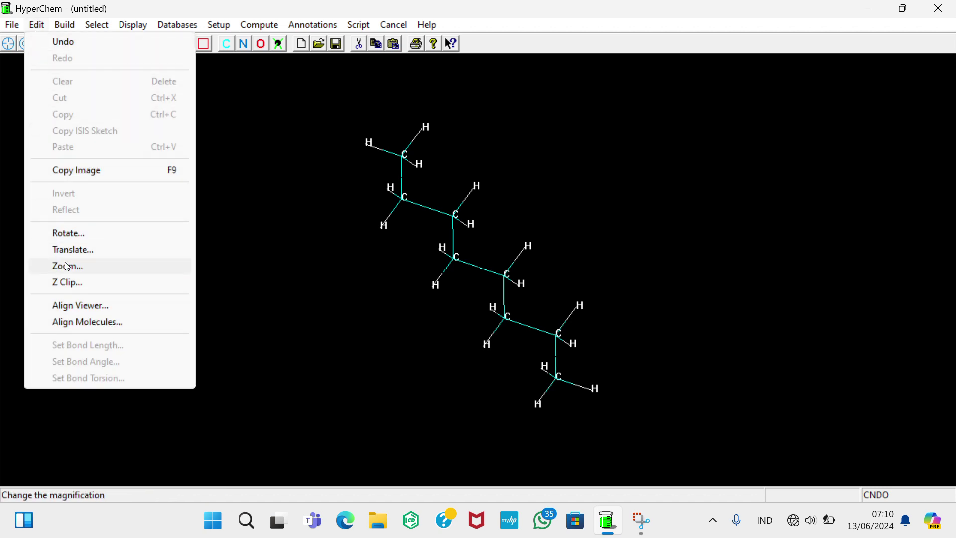
click(101, 327)
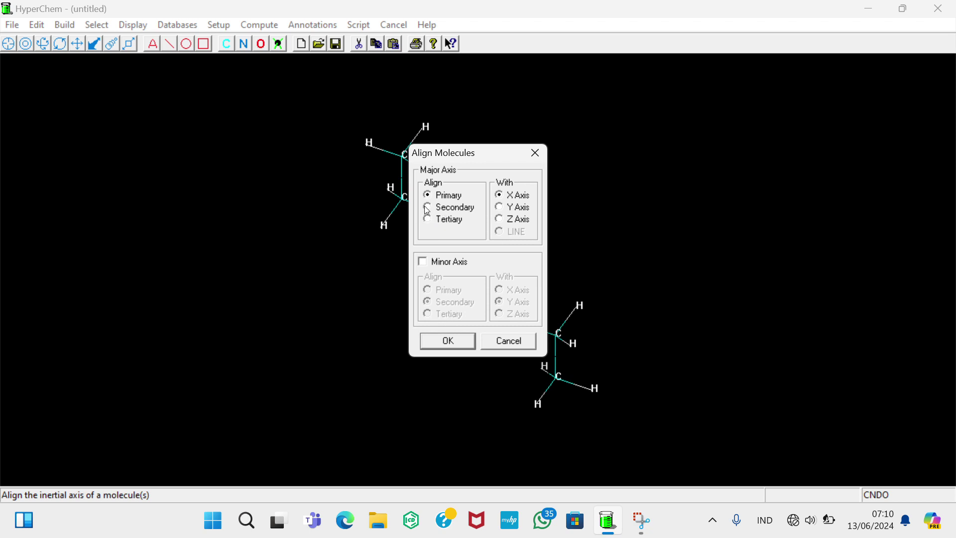
click(426, 206)
click(448, 341)
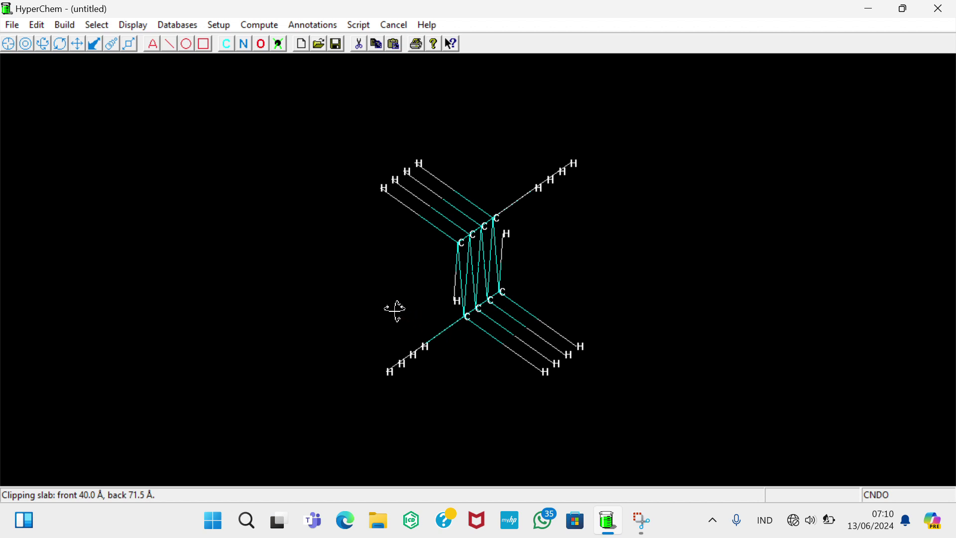
- Switch the atom labels on the hydrocarbon chain to charge
drag(395, 309, 351, 308)
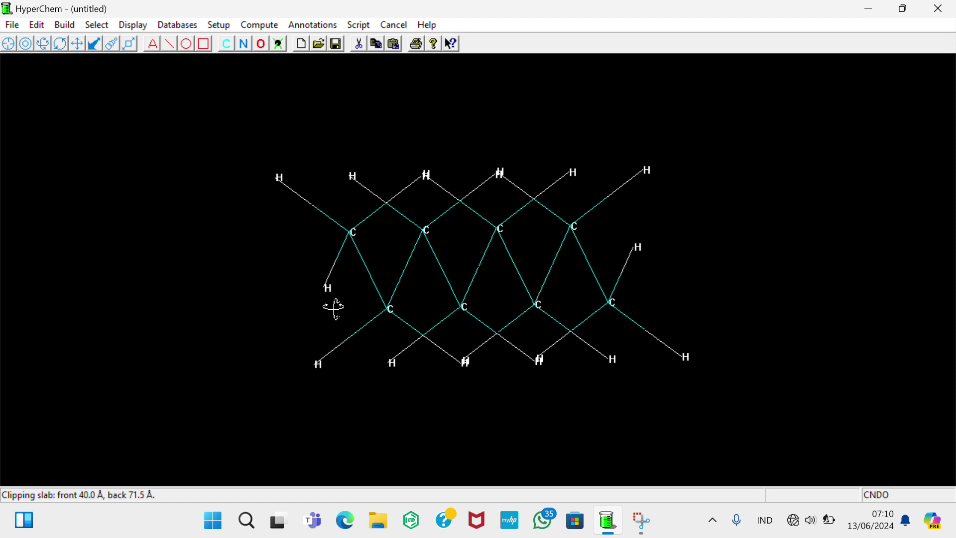
drag(334, 309, 314, 309)
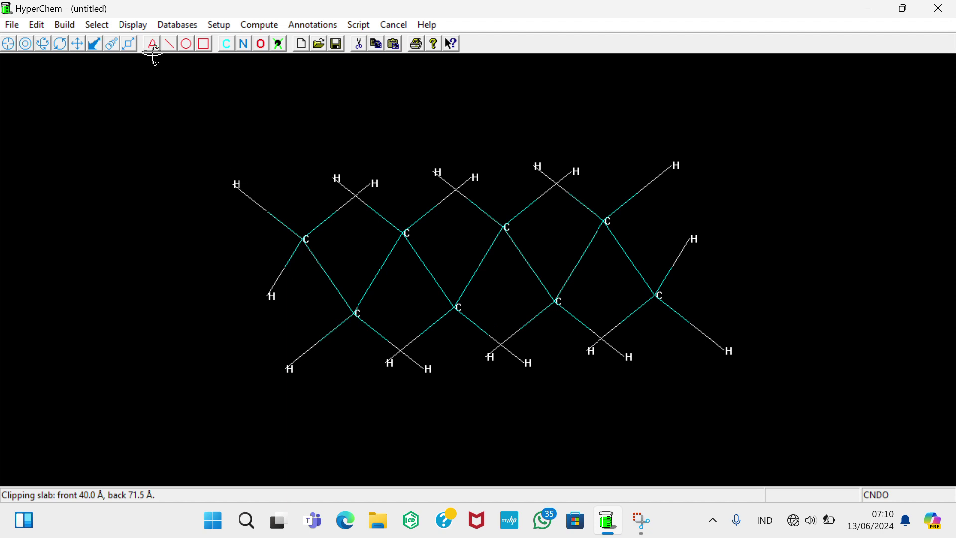
click(132, 25)
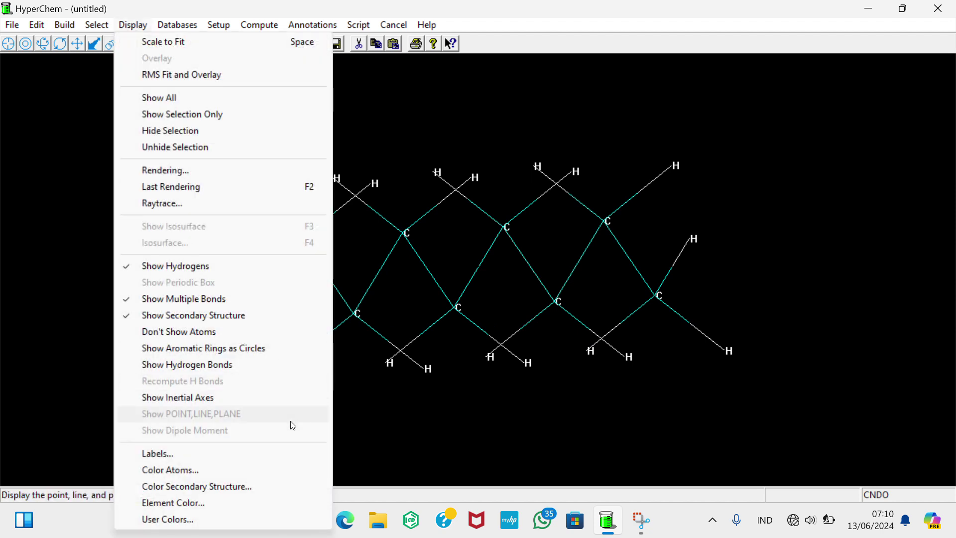
click(303, 463)
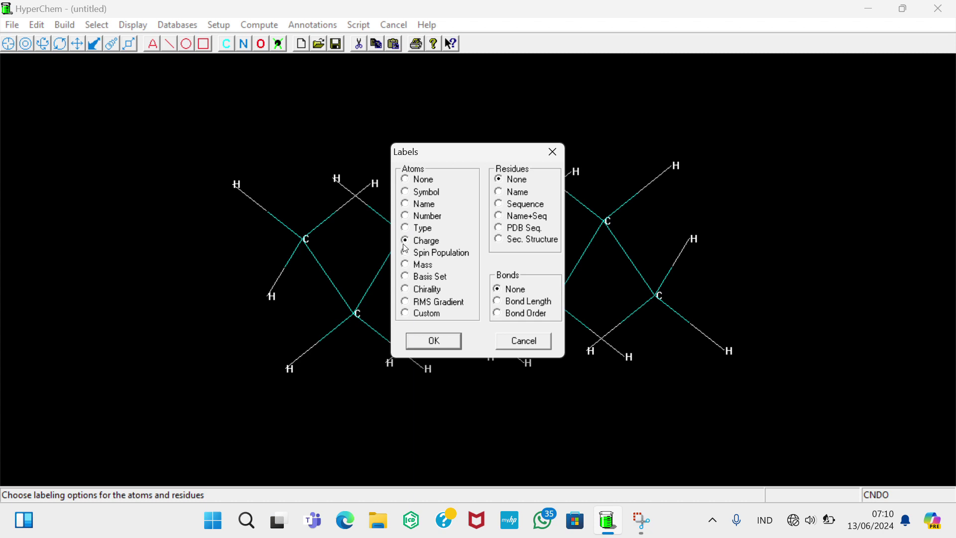
click(452, 346)
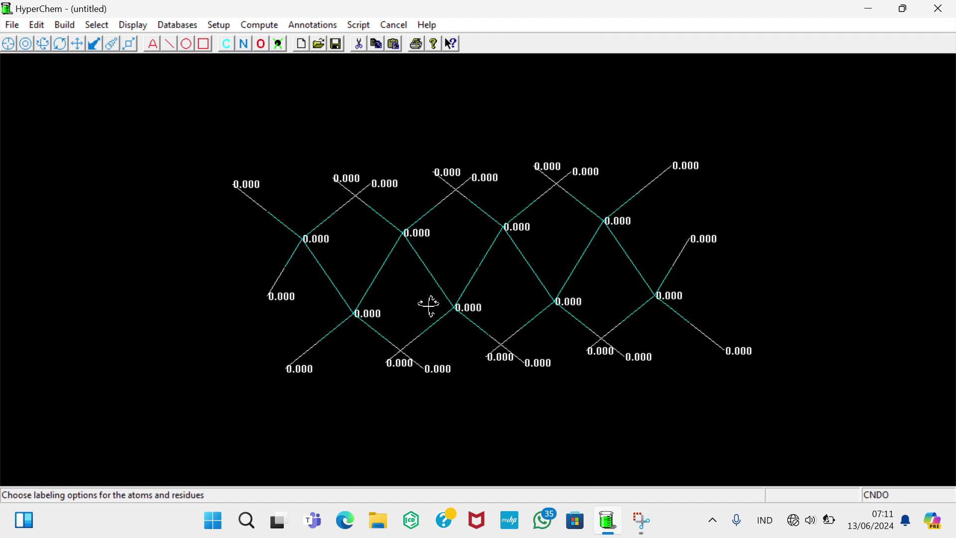
- Run a single point calculation with the semi-empirical CNDO method, using total charge 0, spin multiplicity 1, RHF and the lowest state
click(219, 25)
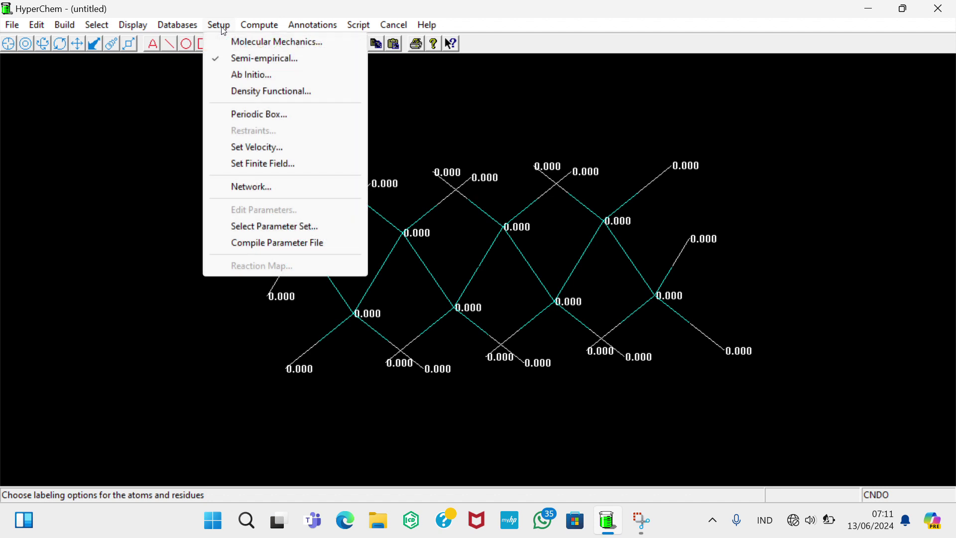
click(236, 63)
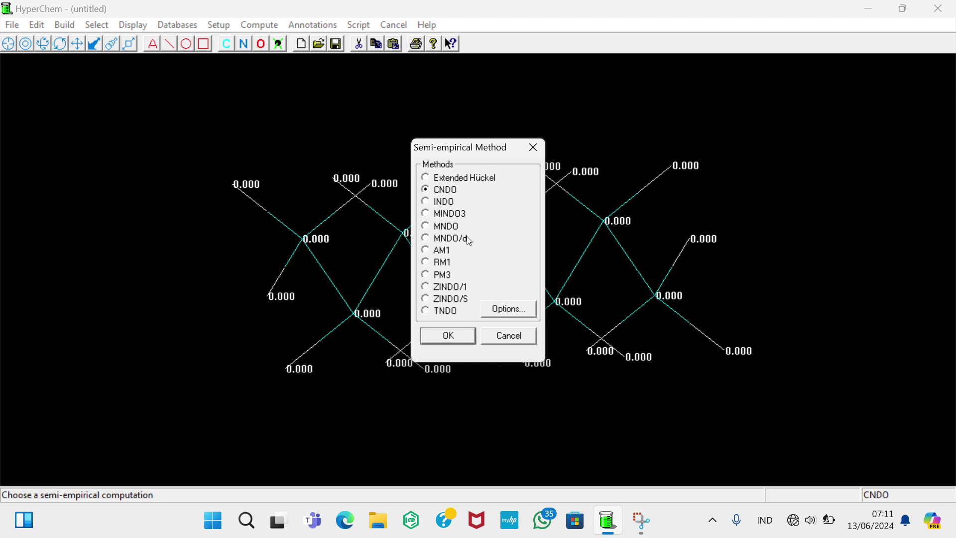
click(502, 310)
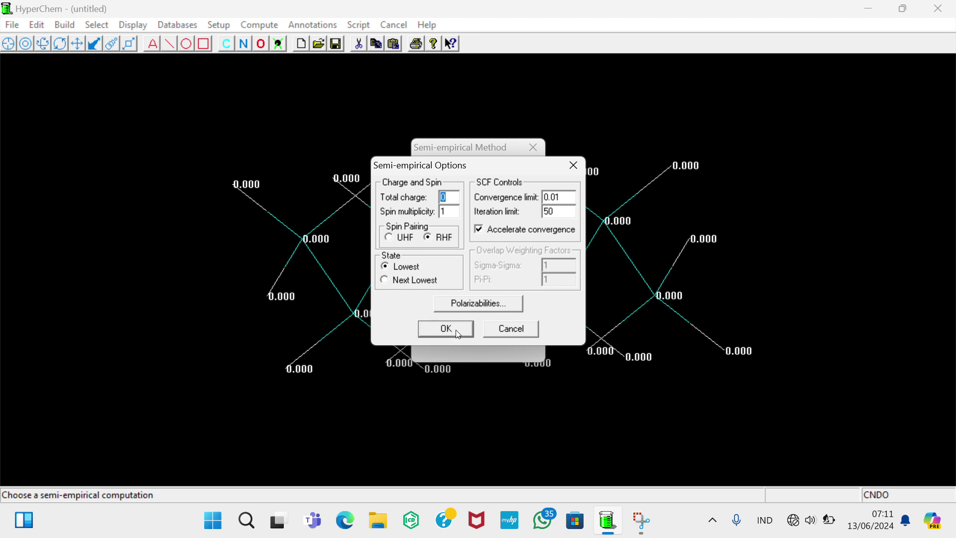
click(456, 329)
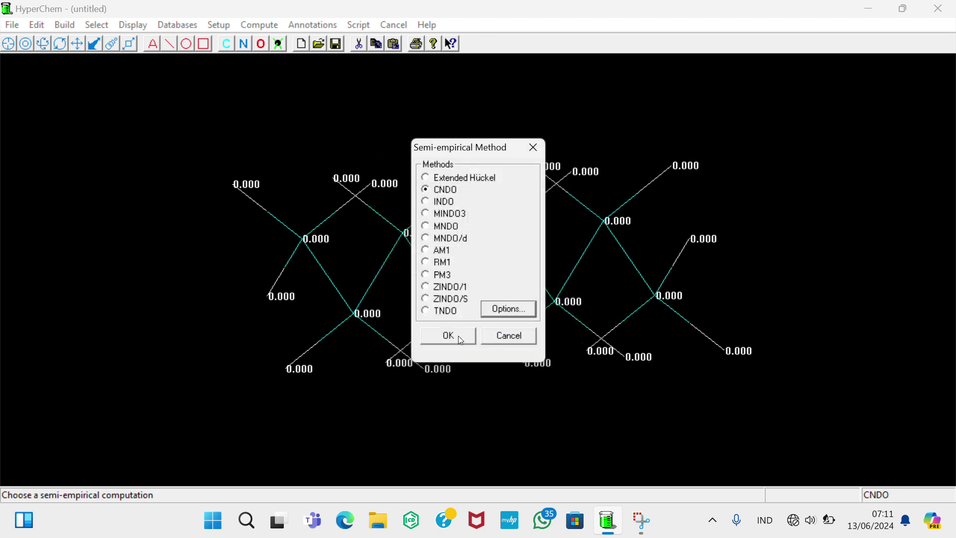
click(459, 335)
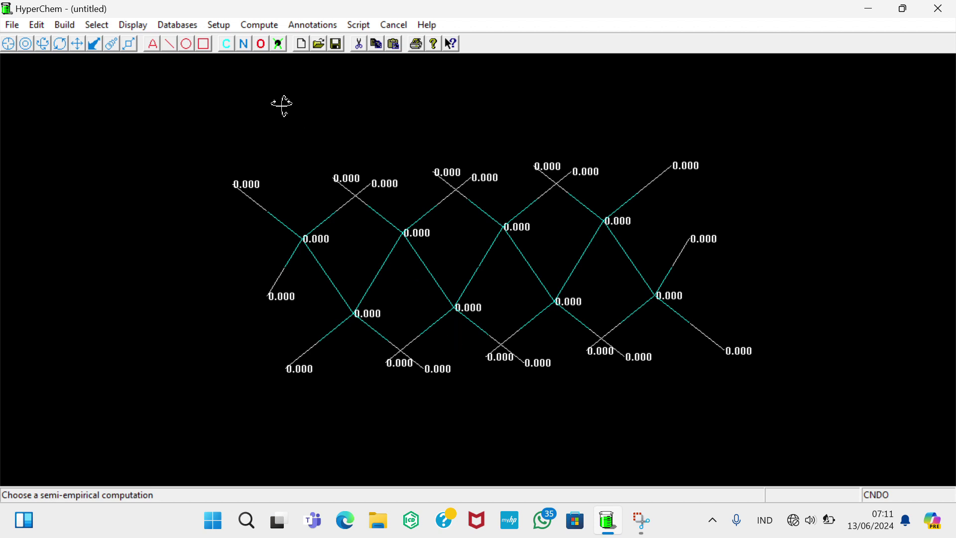
click(258, 25)
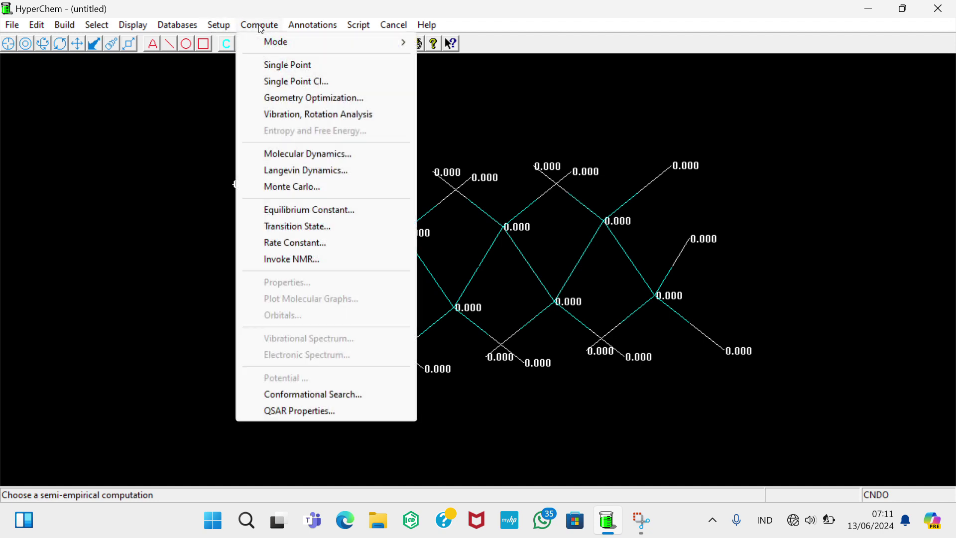
click(301, 65)
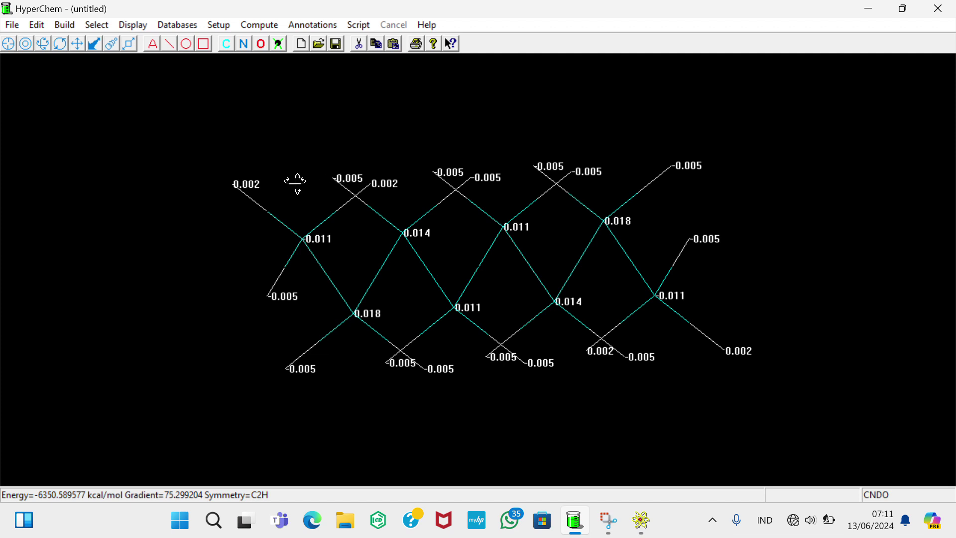
- Remove the charge labels from all atoms by setting the atom labels to None
click(129, 26)
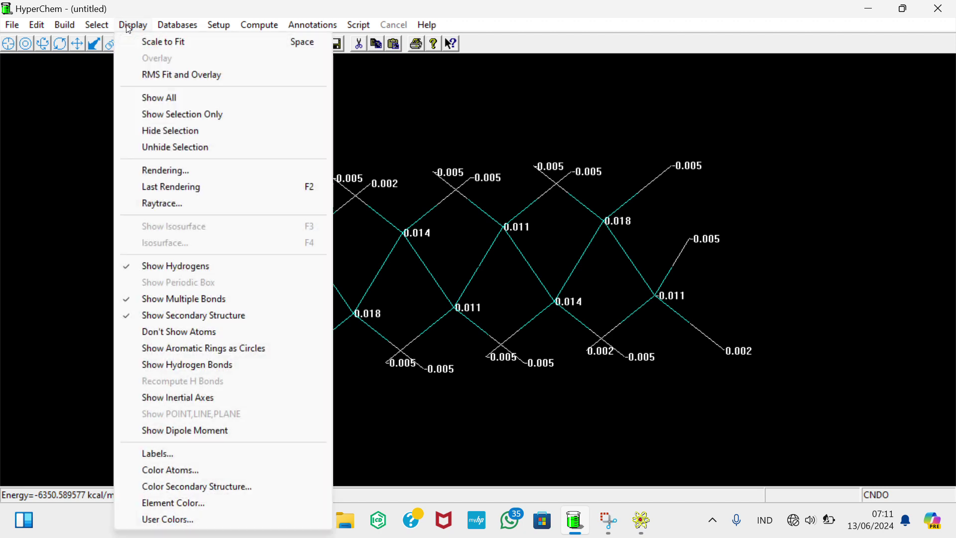
click(227, 454)
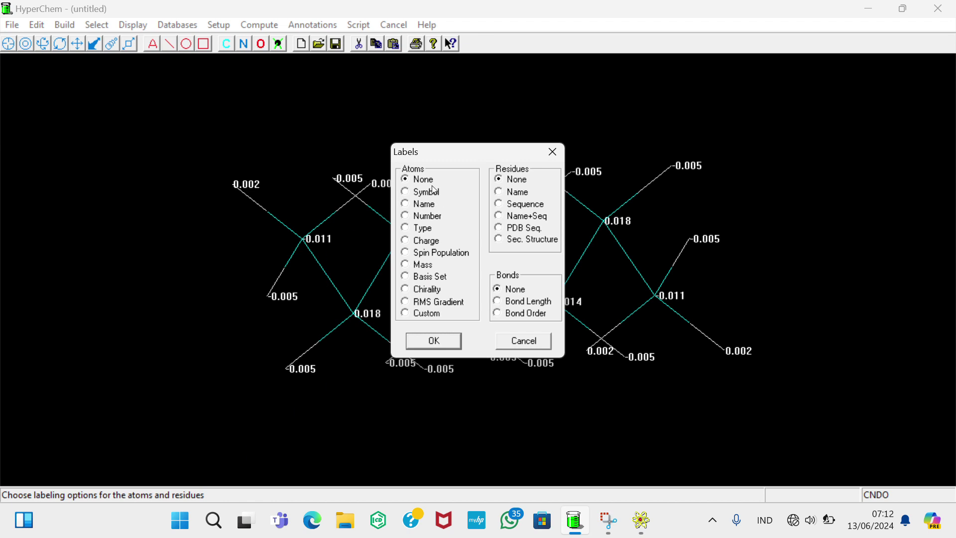
click(427, 348)
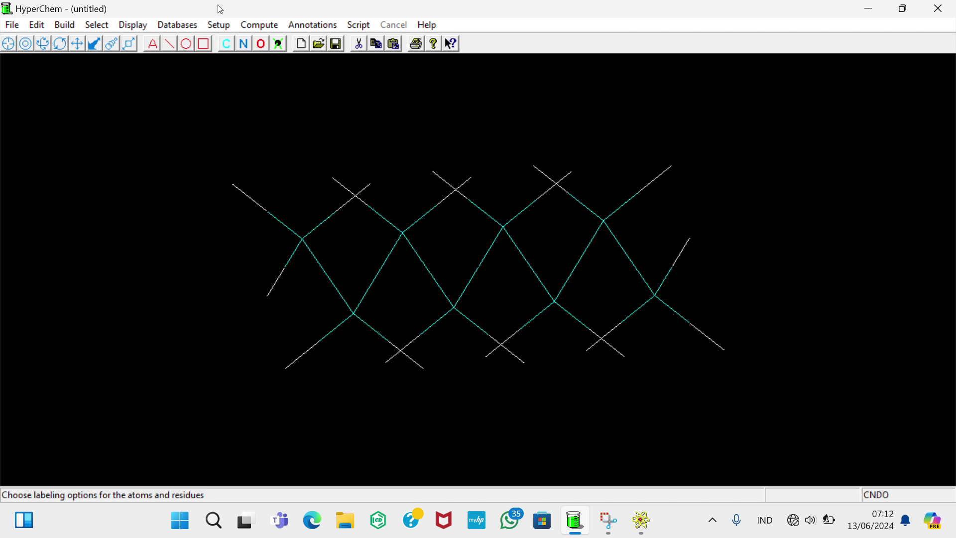
- Set up a molecular graph of the electrostatic potential as 2D contours and open its contour grid options
click(269, 29)
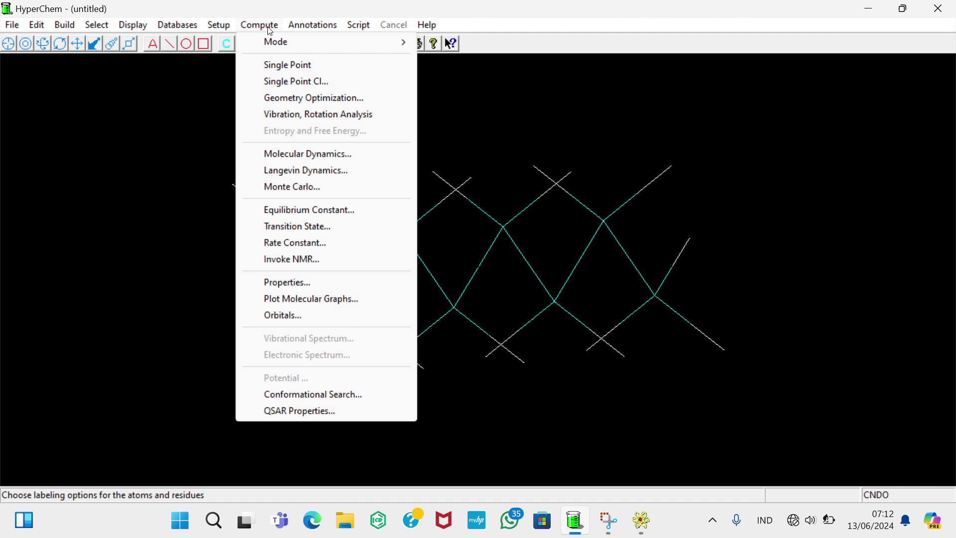
click(321, 305)
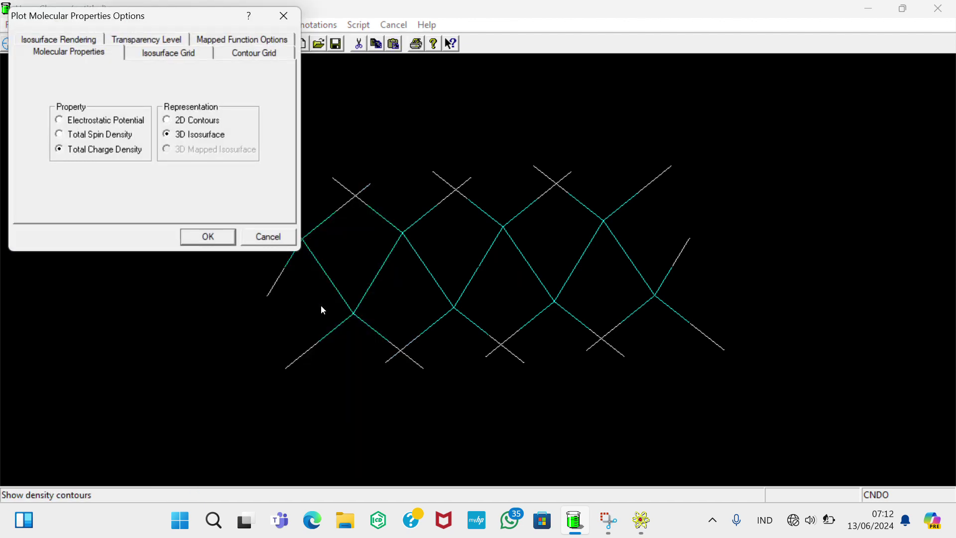
click(60, 121)
click(252, 54)
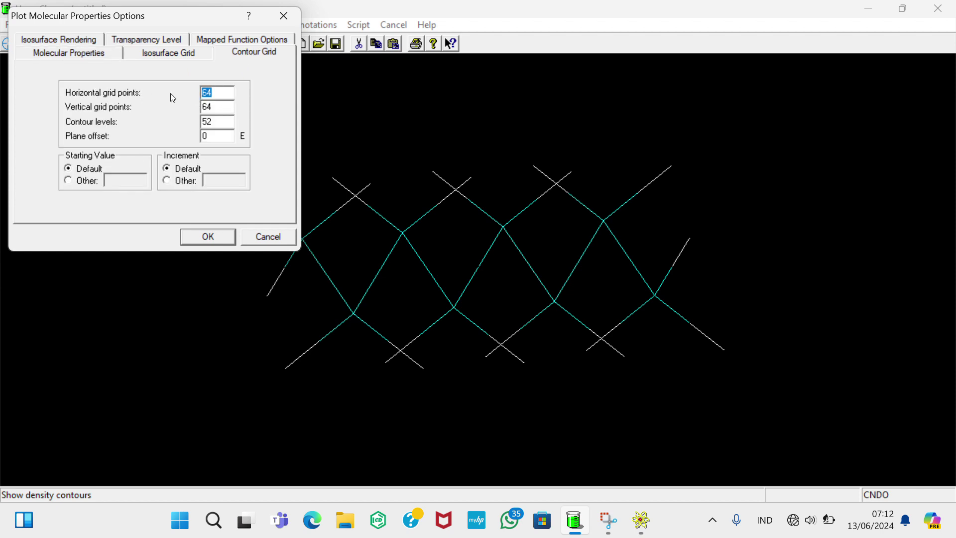
- Set 60 horizontal and vertical grid points, 30 contour levels and a plane offset of 0.5, and plot the electrostatic potential contours
click(228, 93)
key(BackSpace)
text(0)
key(BackSpace)
text(0)
key(BackSpace)
key(BackSpace)
text(30)
double_click(216, 138)
text(0.5)
click(222, 235)
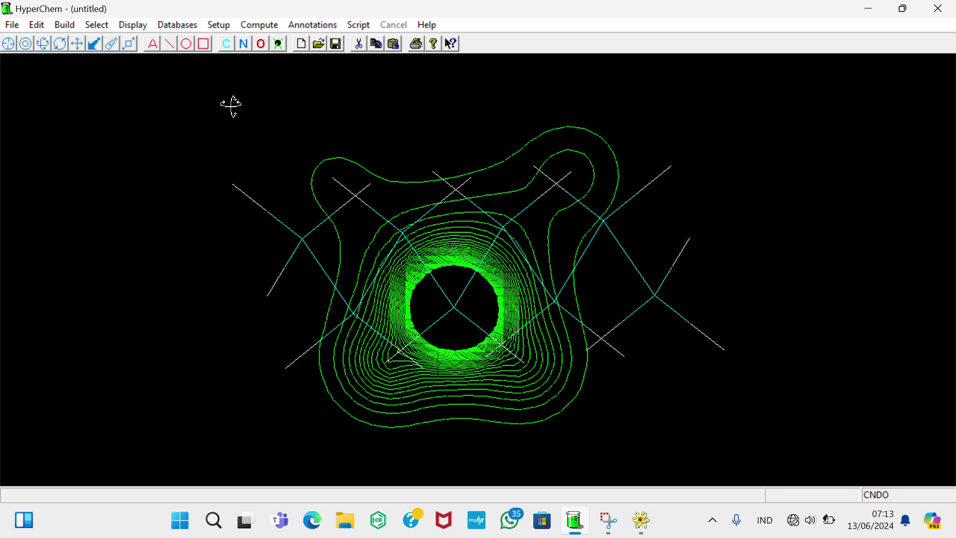
- Set up the electrostatic potential as a 3D isosurface with a contour value of 0.1 and shaded surface rendering
click(269, 24)
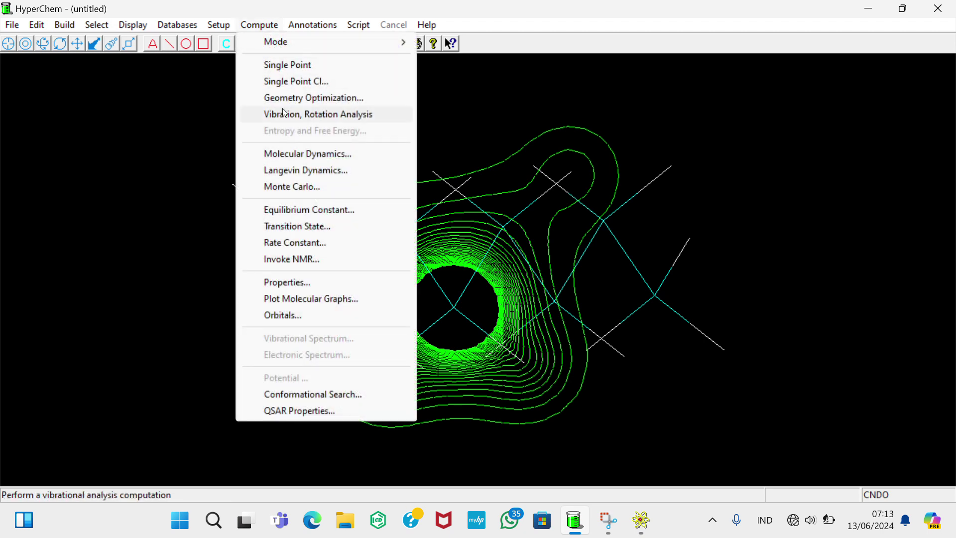
click(322, 300)
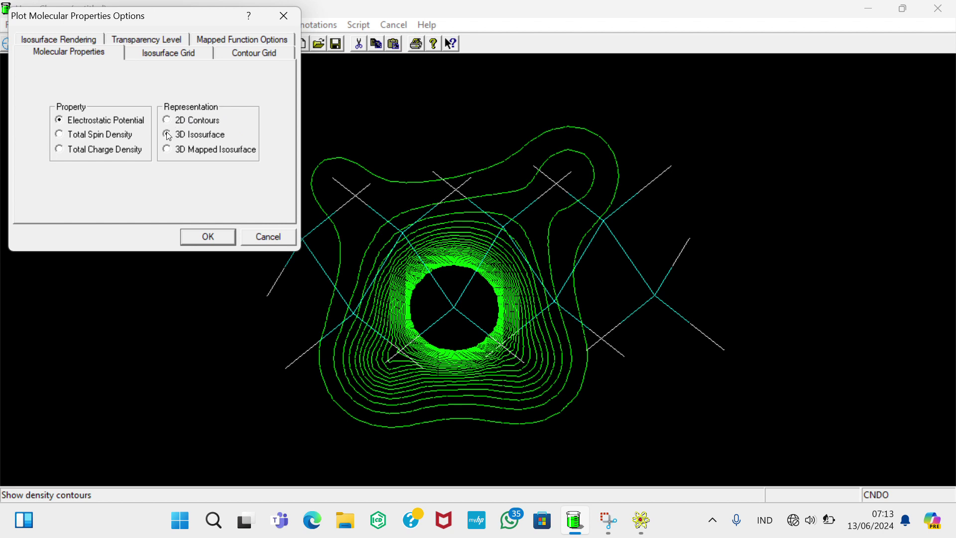
click(63, 44)
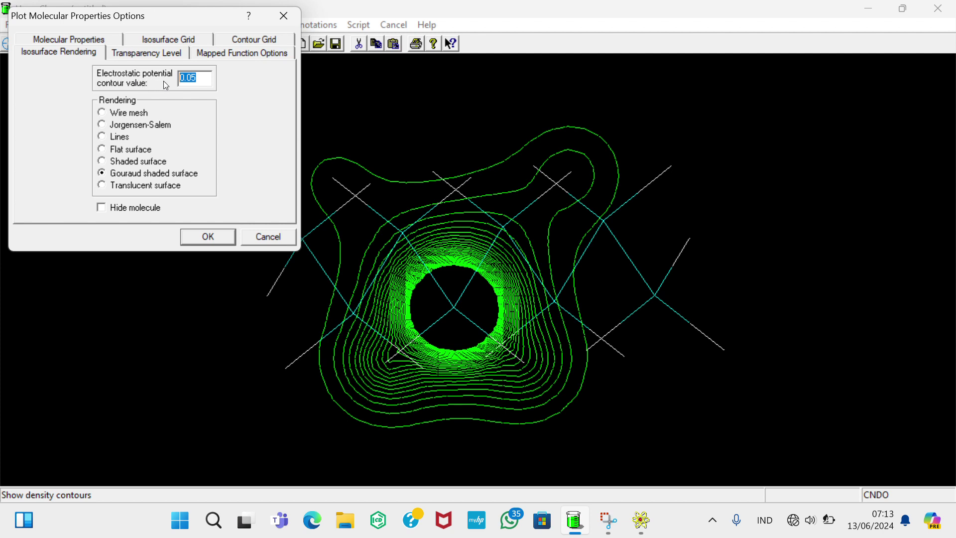
click(202, 79)
key(BackSpace)
key(BackSpace)
text(1)
click(102, 162)
- Set the isosurface grid mesh size to medium and plot the electrostatic potential isosurface
click(147, 38)
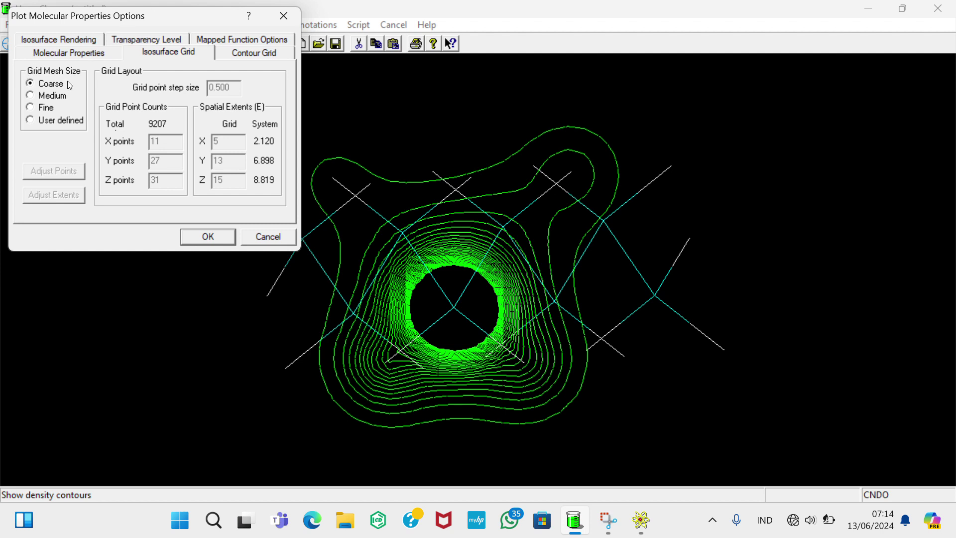
click(30, 96)
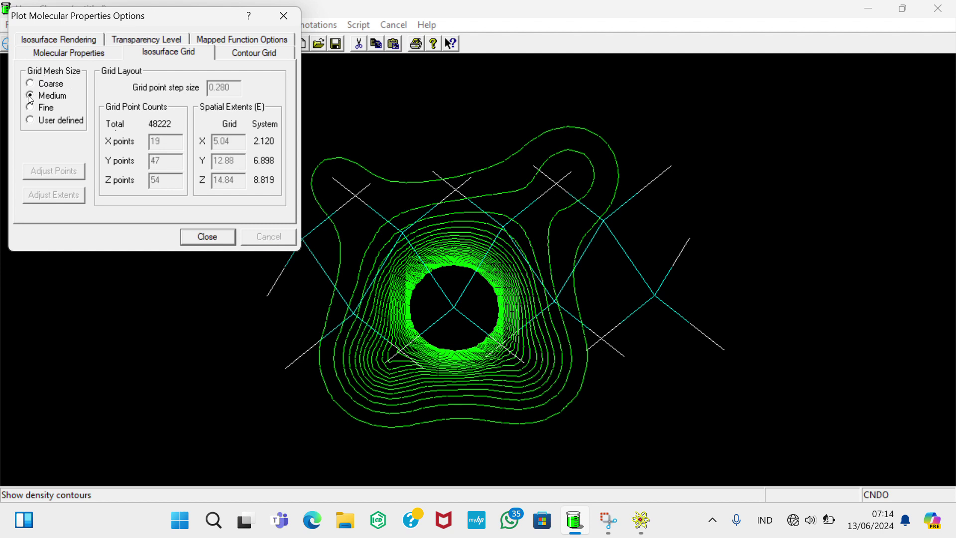
click(222, 239)
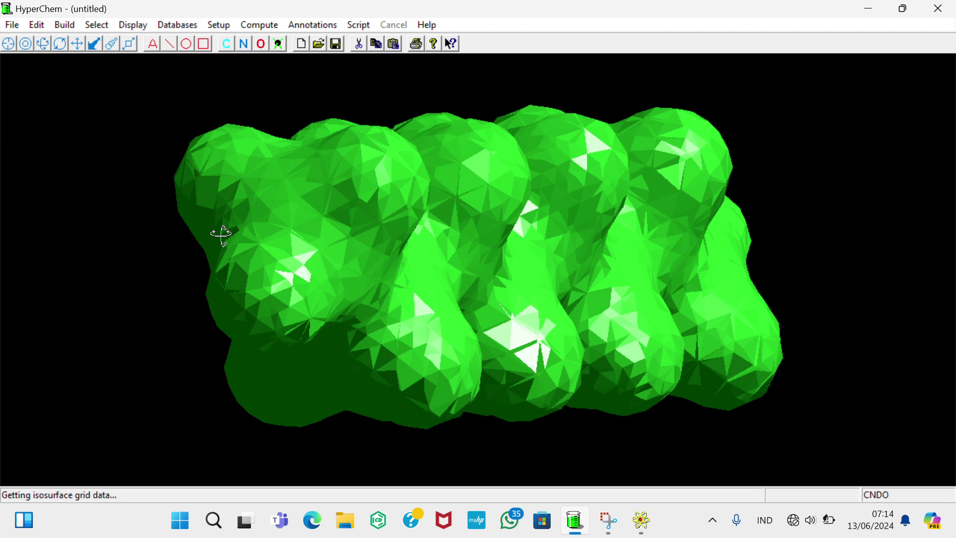
- Plot a 3D mapped isosurface with a total charge density contour value of 0.135, Gouraud shading and the range legend displayed
click(255, 27)
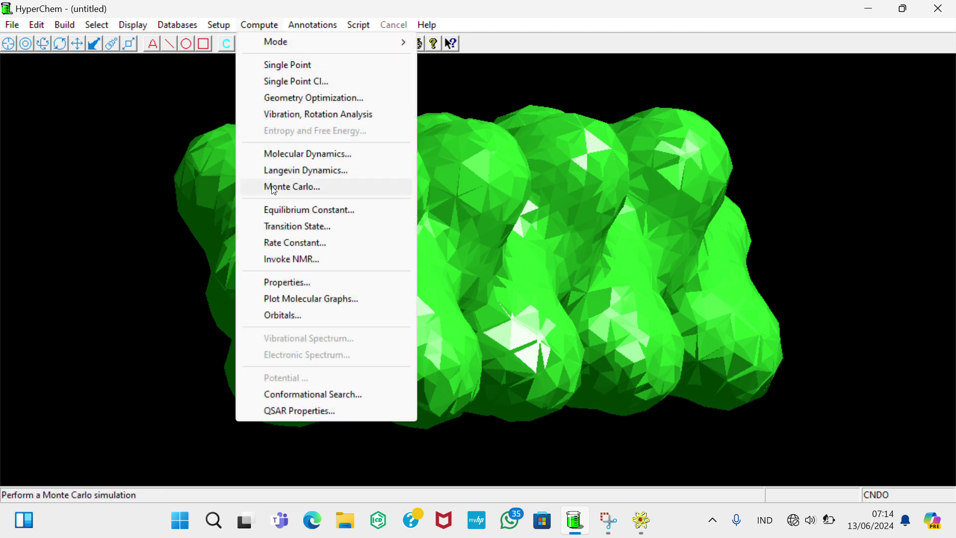
click(326, 299)
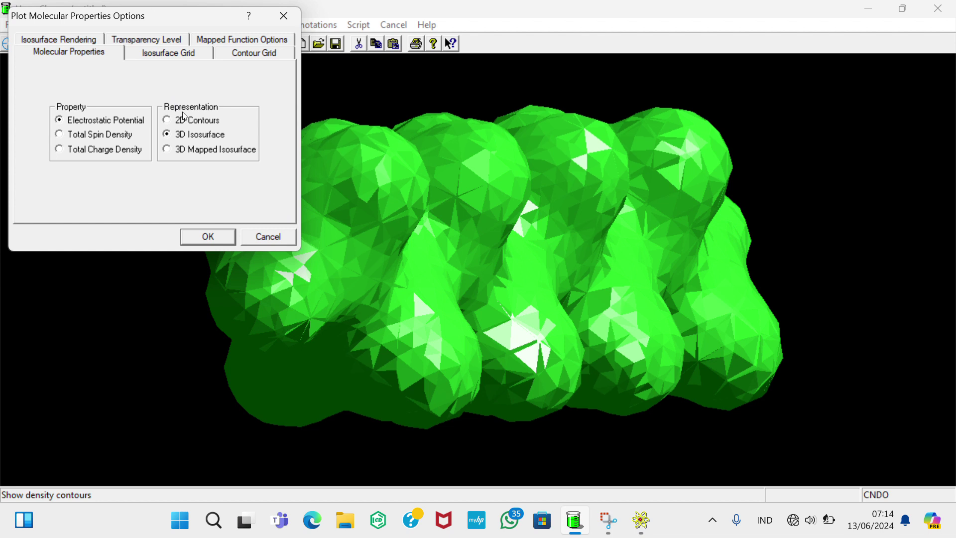
click(168, 149)
click(167, 149)
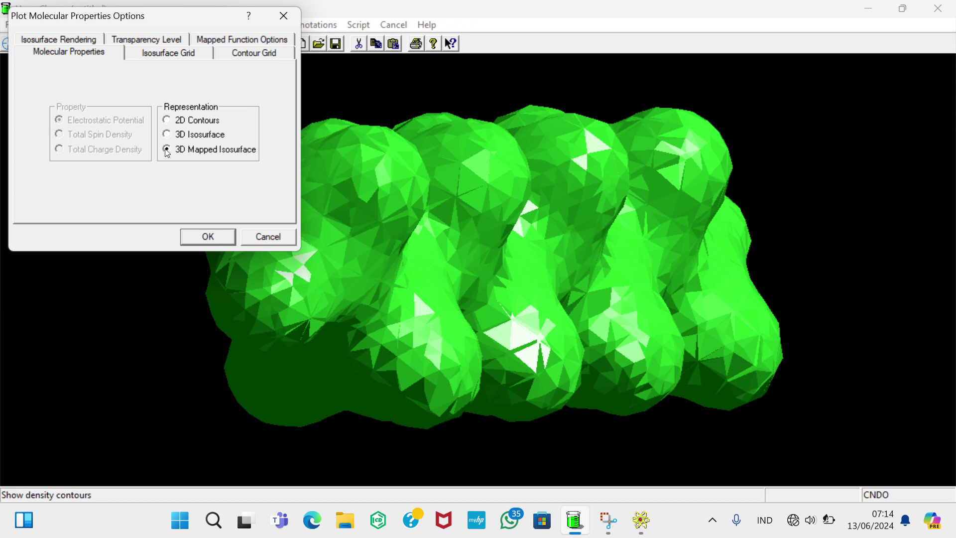
click(83, 40)
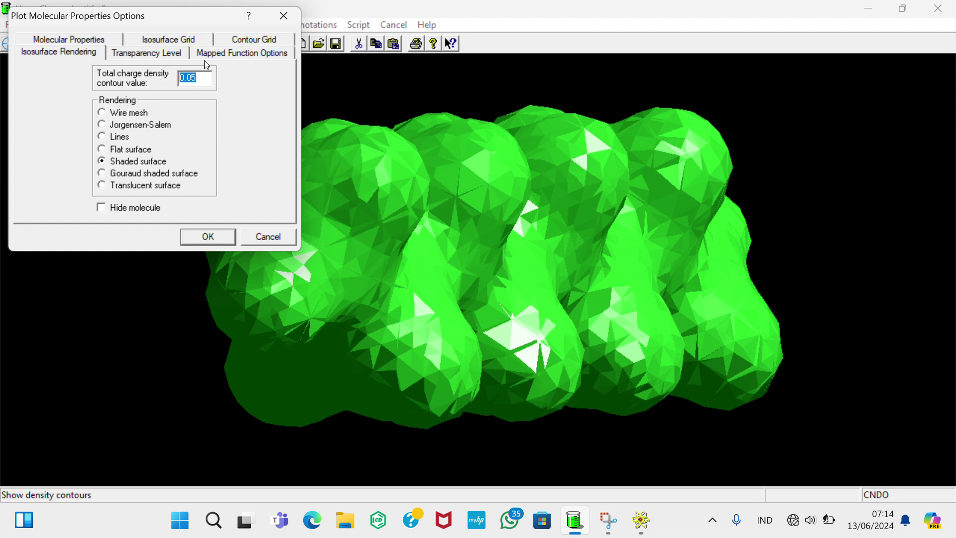
click(207, 77)
key(BackSpace)
key(BackSpace)
text(135)
click(252, 57)
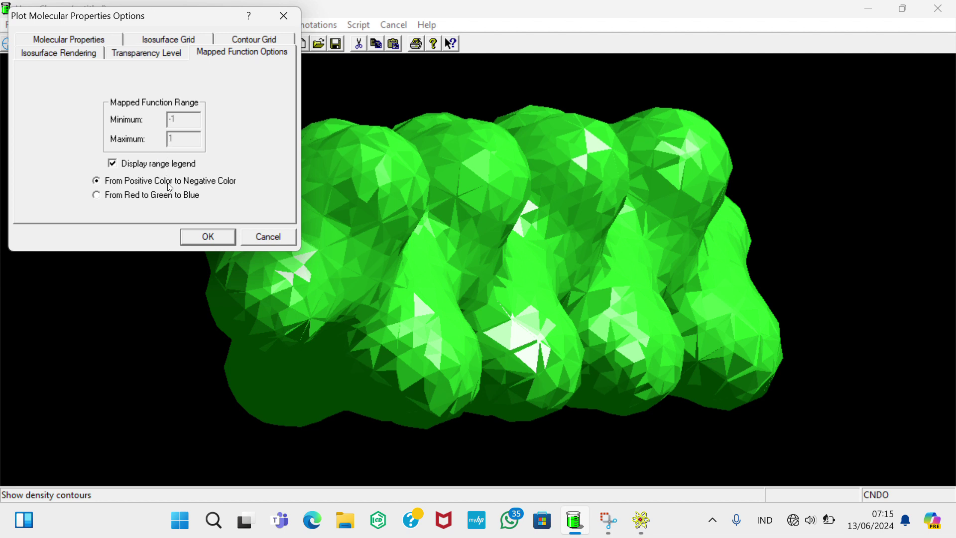
click(203, 236)
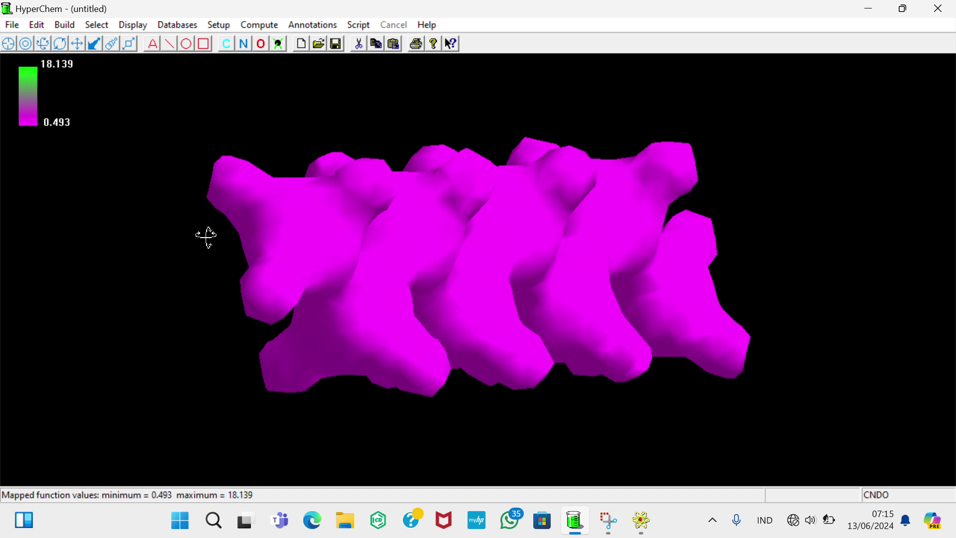
- Plot the total charge density of the molecule as 2D contours
click(258, 26)
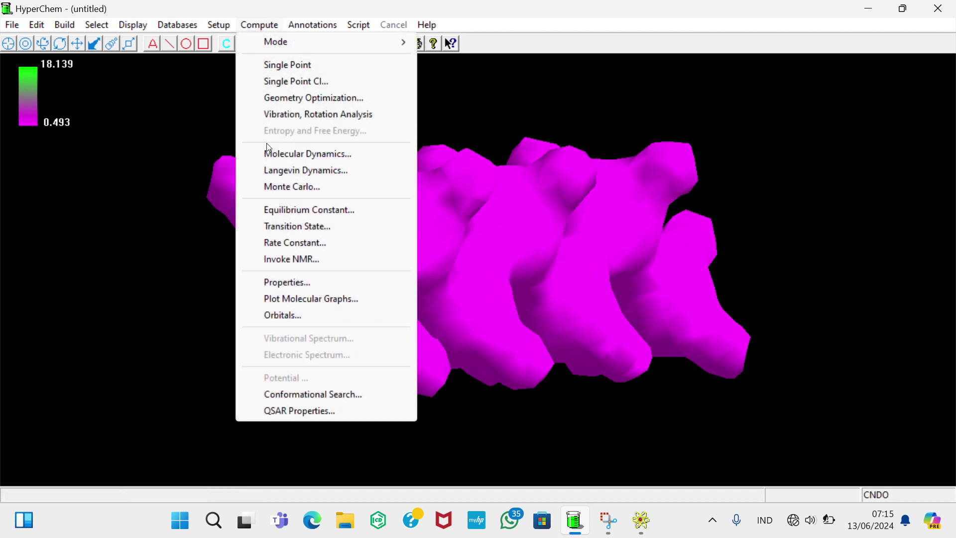
click(323, 300)
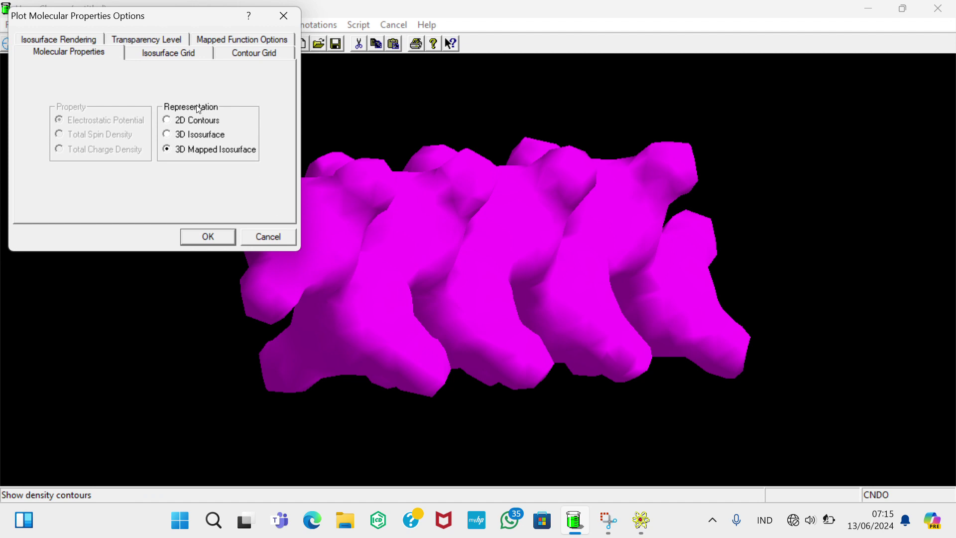
click(166, 121)
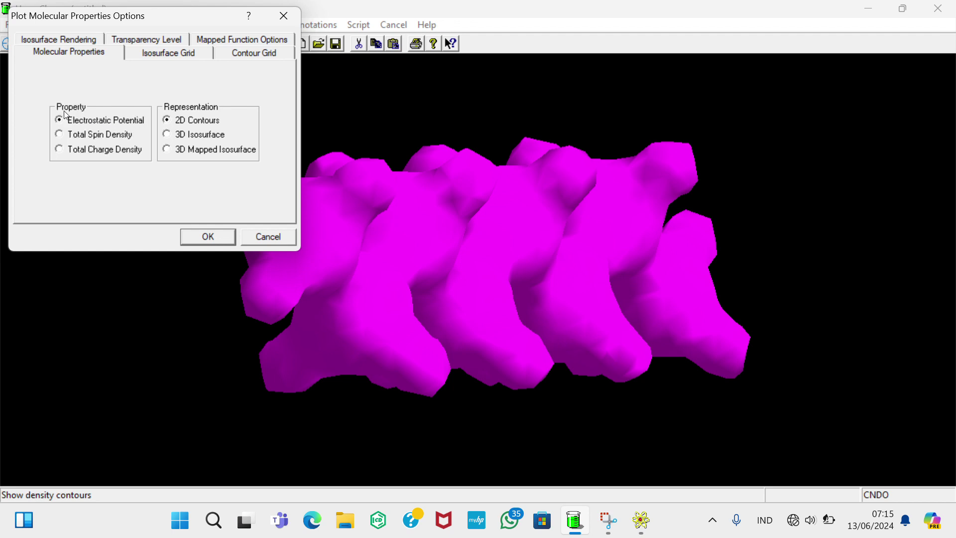
click(59, 150)
click(220, 241)
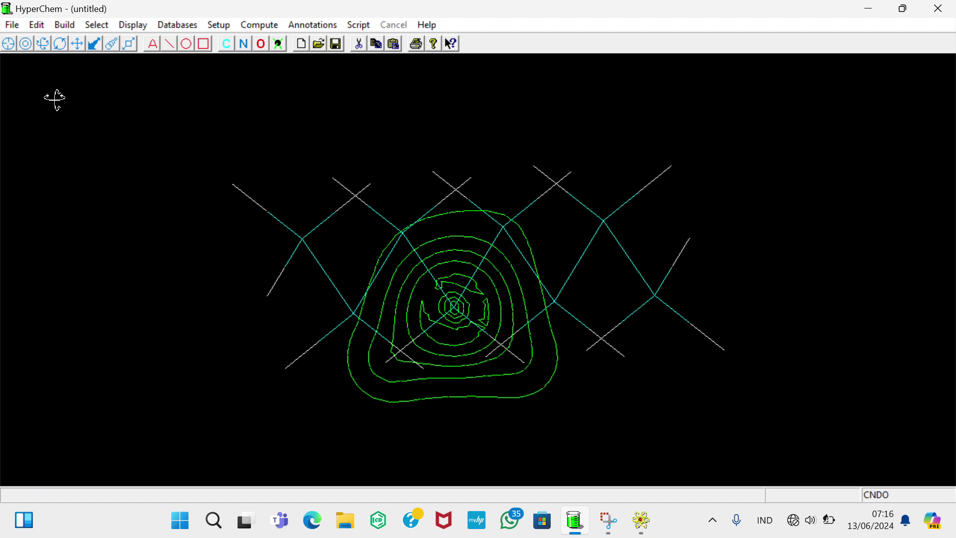
- Clear the contour plot from the molecule and plot the HOMO-3 orbital as a 3D isosurface
click(25, 44)
click(98, 206)
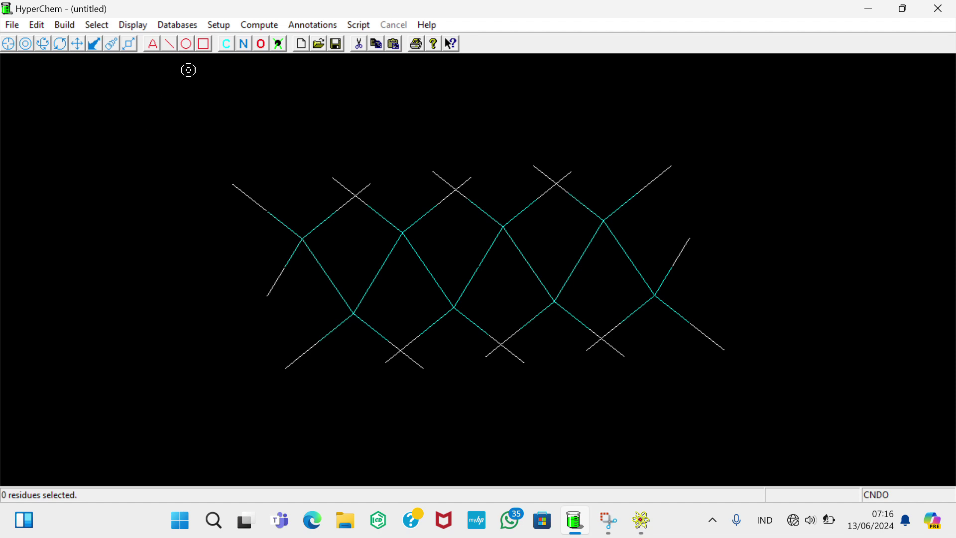
click(264, 27)
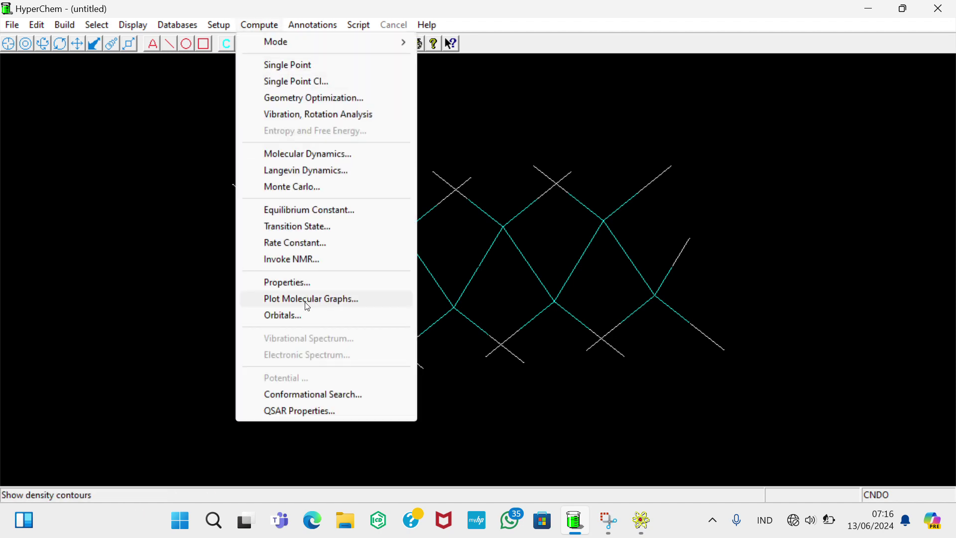
click(310, 318)
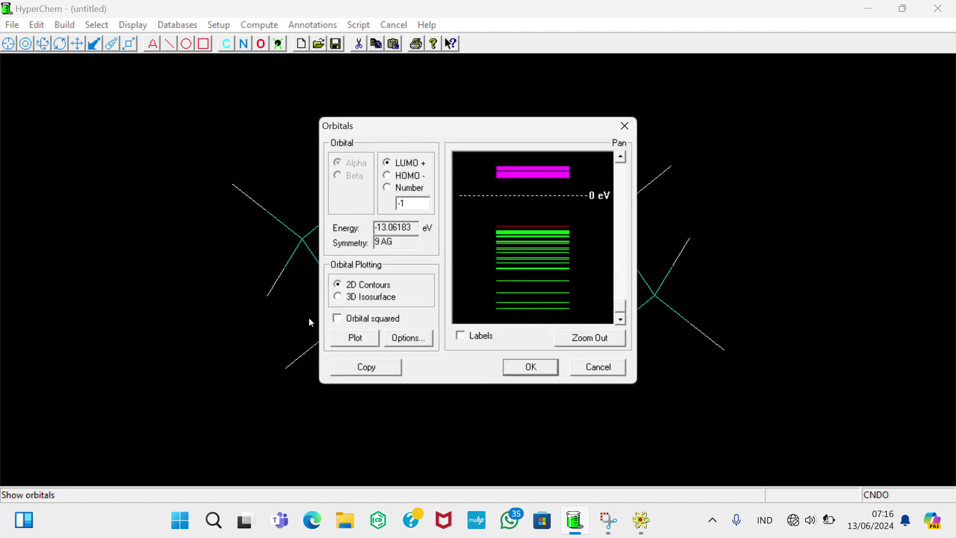
click(388, 176)
key(BackSpace)
text(3)
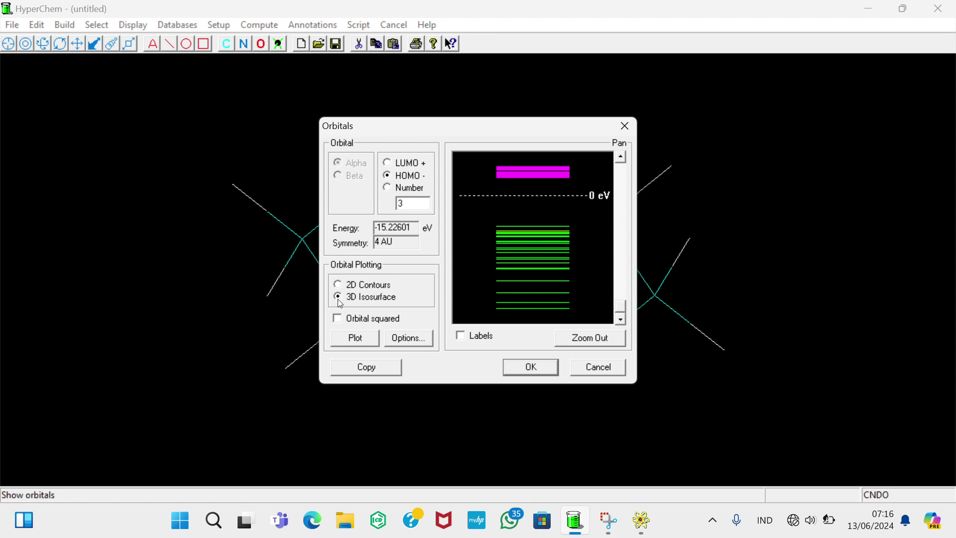
click(540, 371)
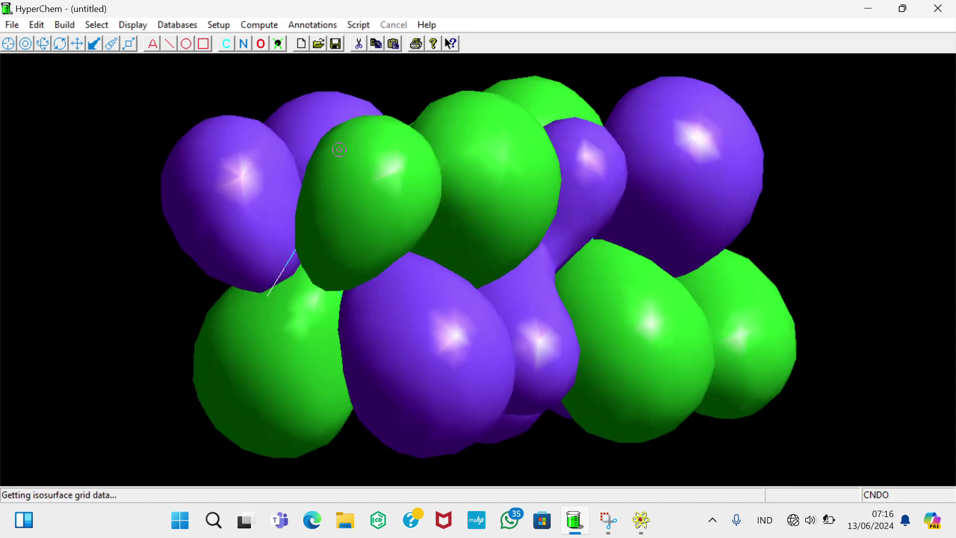
- Replot the HOMO-3 orbital as a wire mesh with an orbital contour value of 0.05
click(269, 26)
click(292, 316)
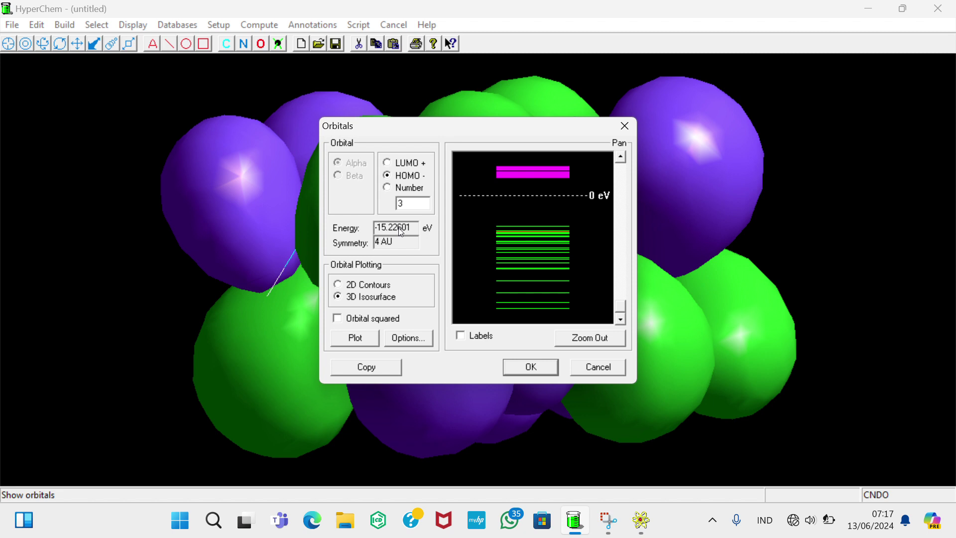
click(424, 337)
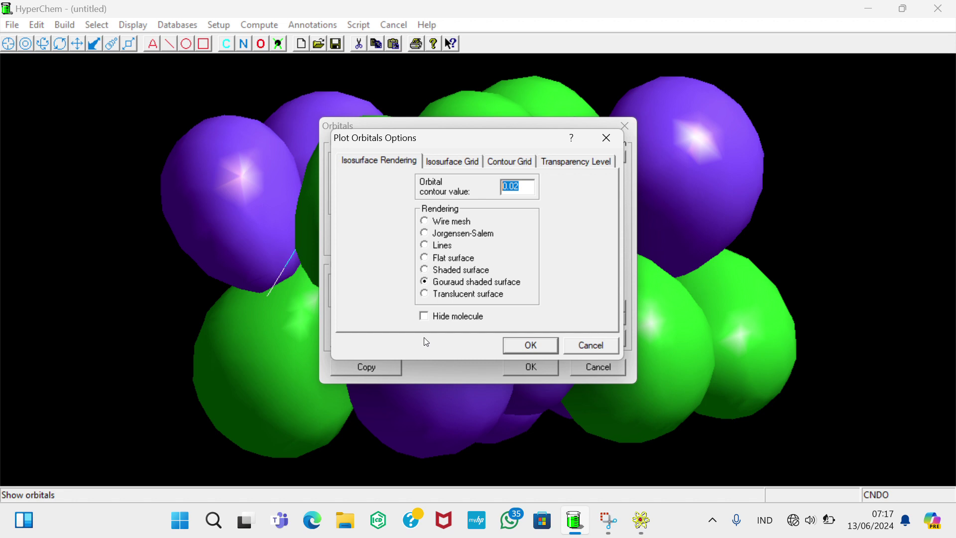
click(519, 186)
key(BackSpace)
text(5)
click(543, 350)
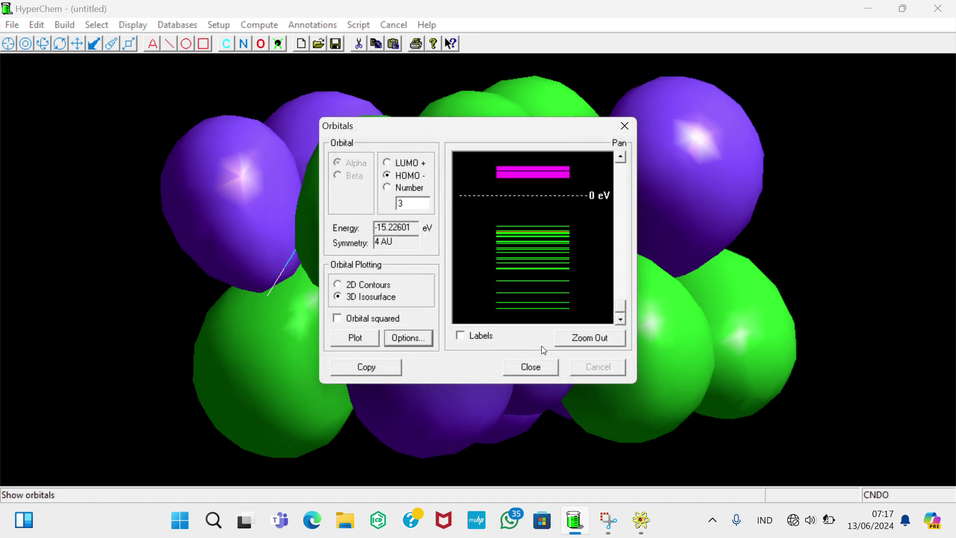
click(533, 368)
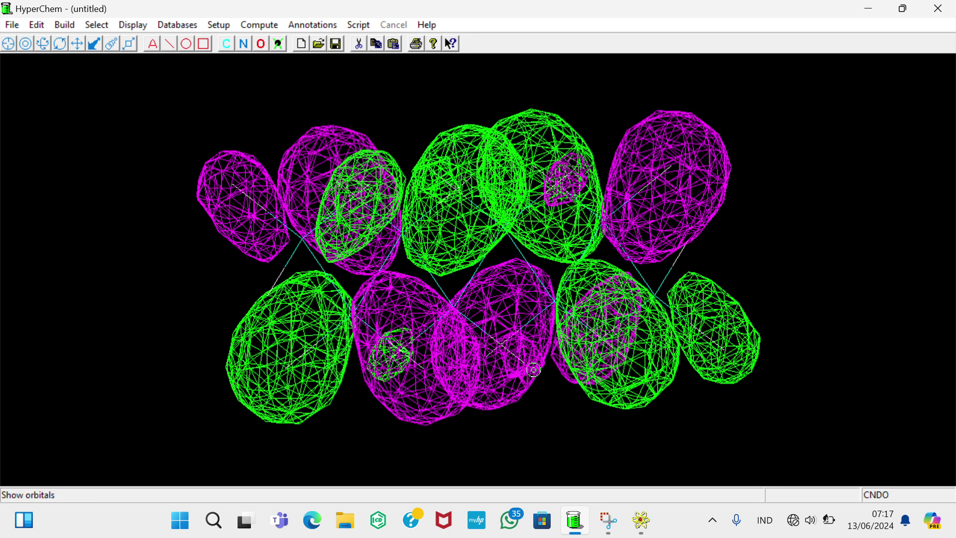
- Plot the HOMO-1 orbital as a 3D isosurface with Jorgensen-Salem rendering and an orbital contour value of 0.05
click(267, 26)
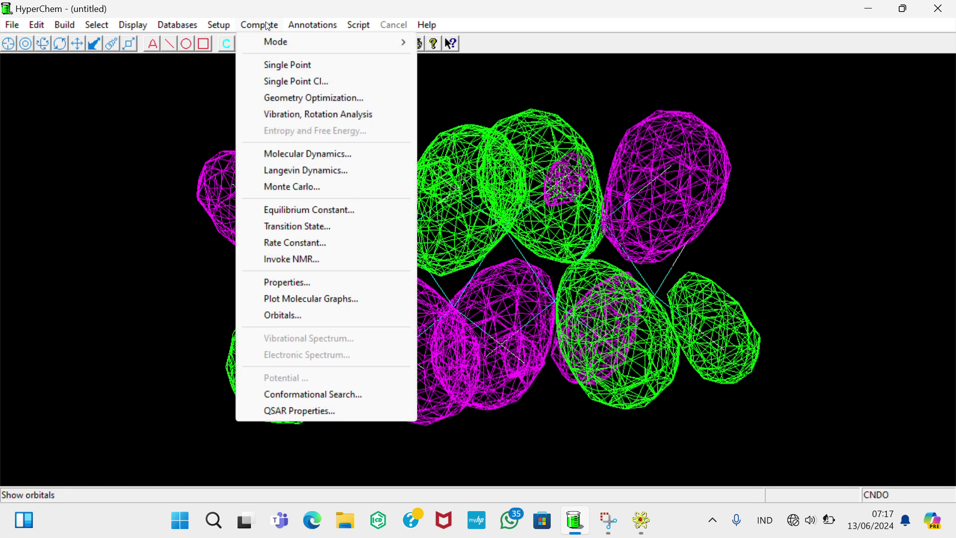
click(281, 317)
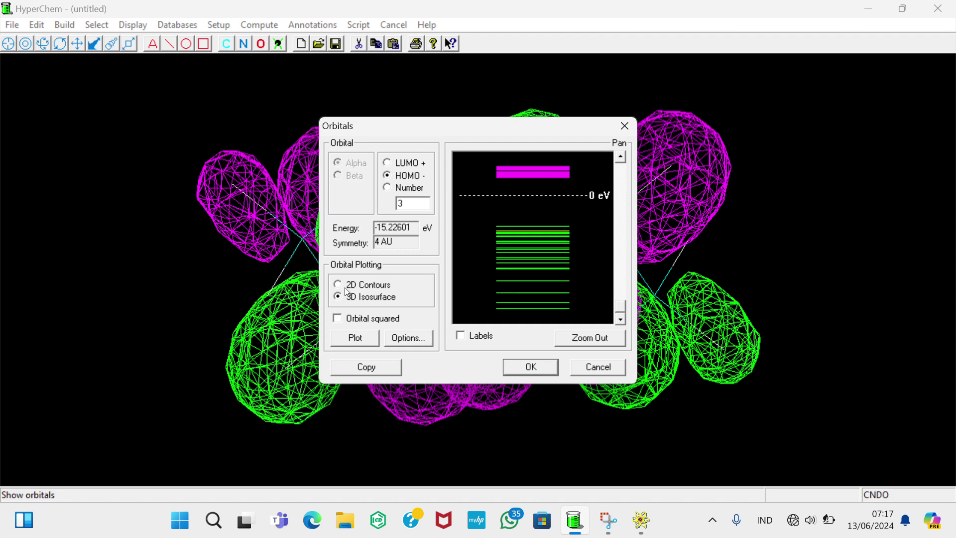
click(412, 205)
key(BackSpace)
text(11)
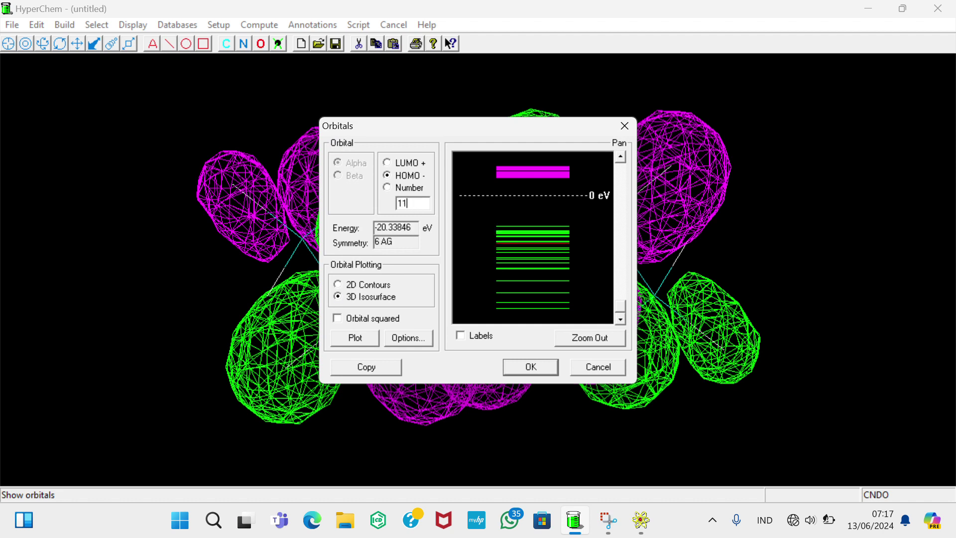
key(BackSpace)
click(415, 338)
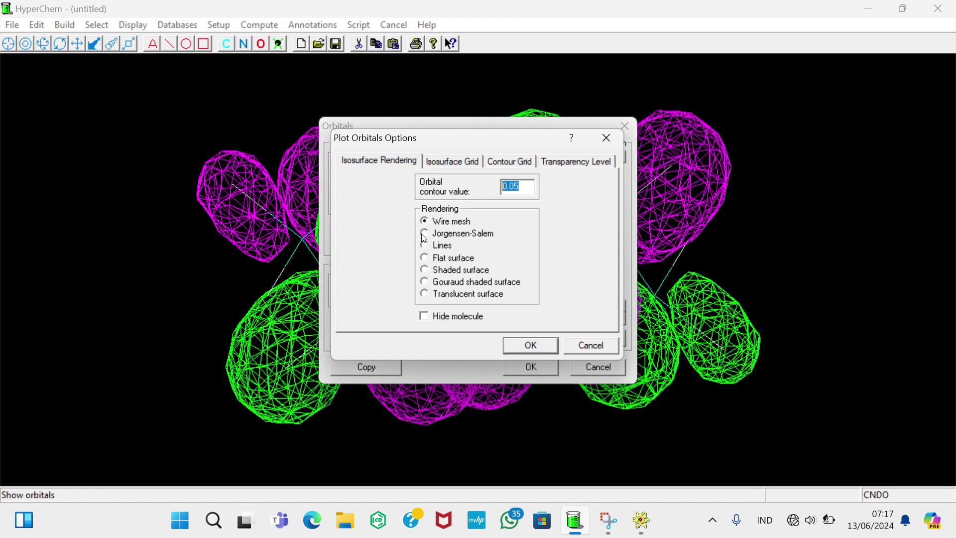
key(Tab)
click(526, 344)
click(539, 367)
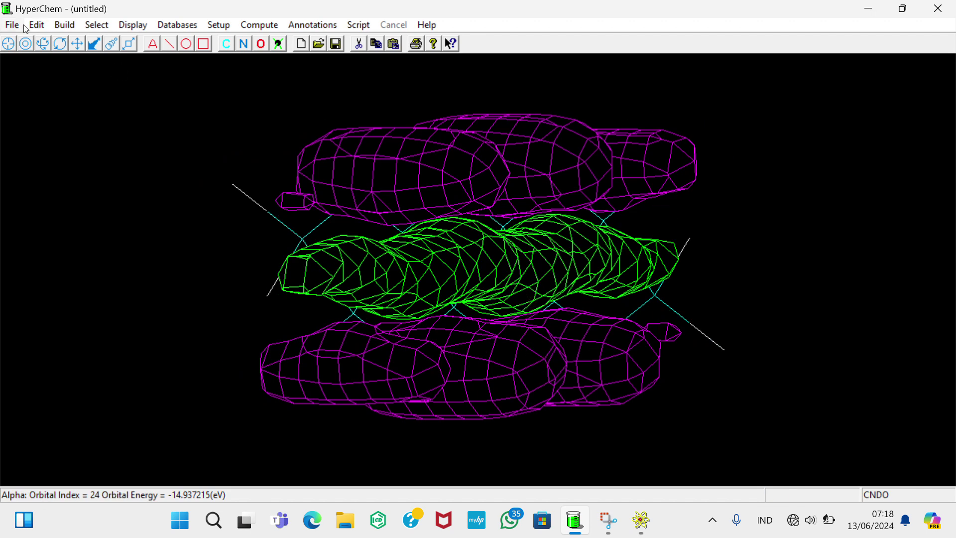
- Plot the HOMO-2 orbital of the molecule as a 3D isosurface
click(48, 43)
drag(502, 271, 382, 270)
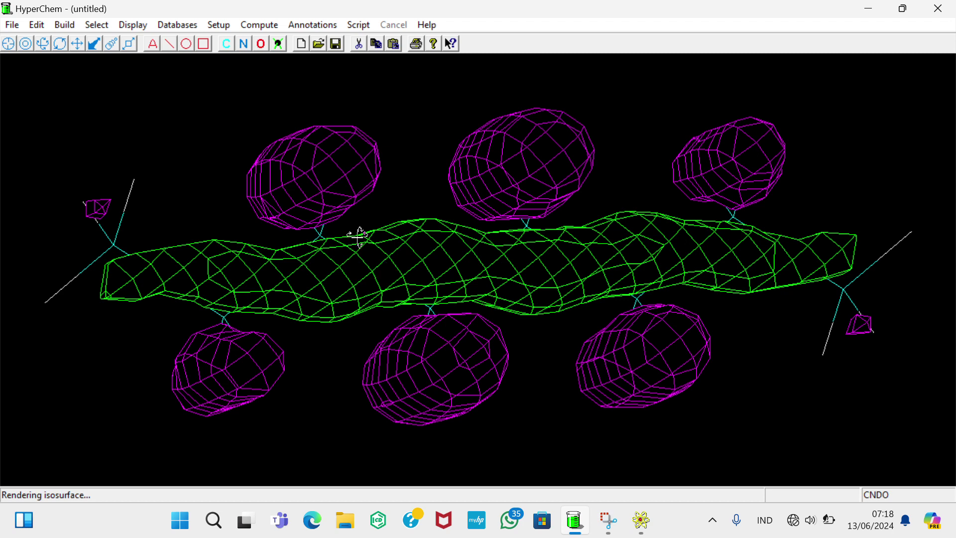
click(268, 26)
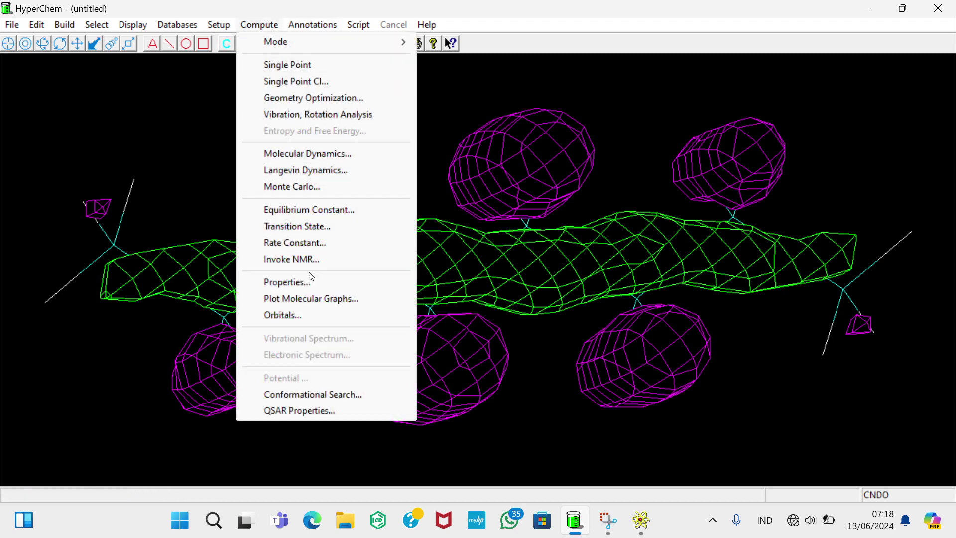
click(318, 316)
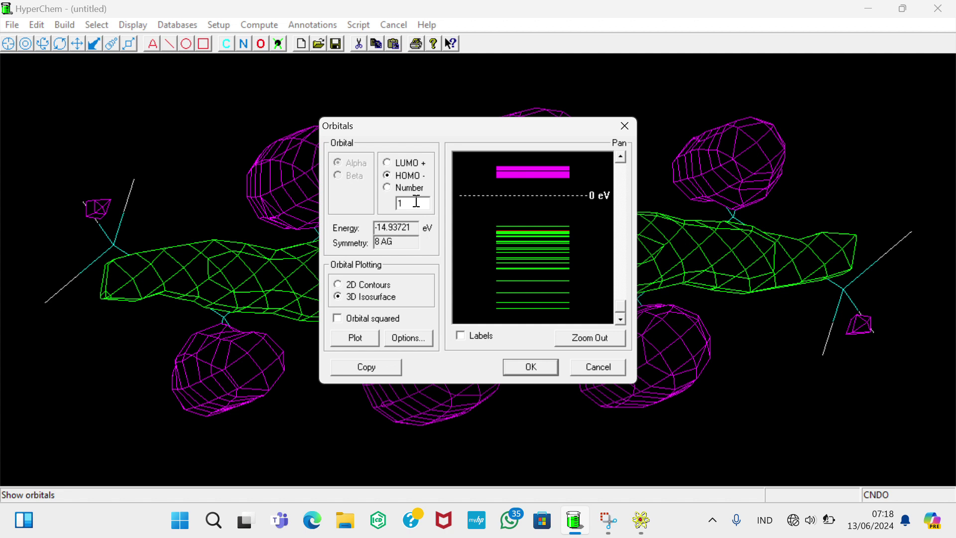
key(BackSpace)
text(2)
click(548, 371)
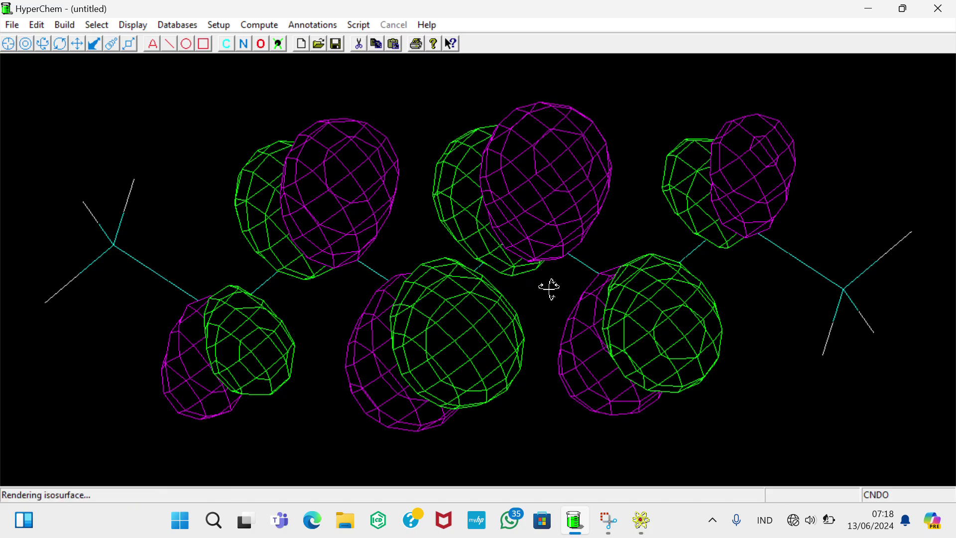
- Inspect the HOMO-2 isosurface from other angles, including a viewer rotation of 90 degrees about the X axis
drag(548, 288, 372, 161)
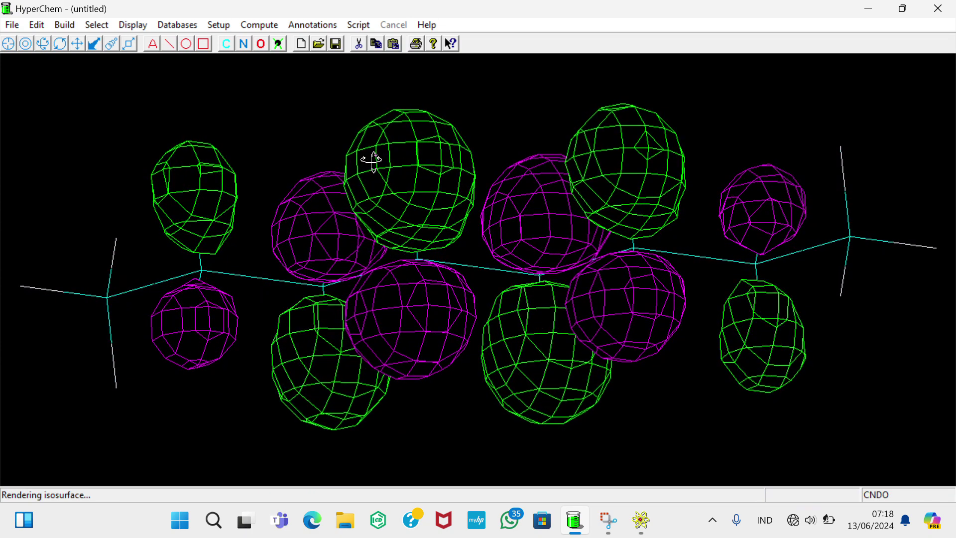
click(44, 25)
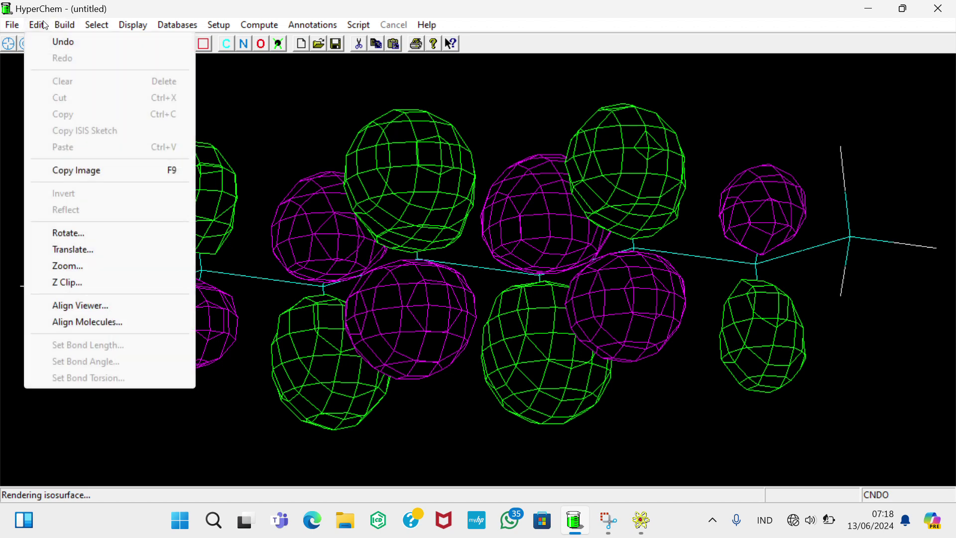
click(69, 233)
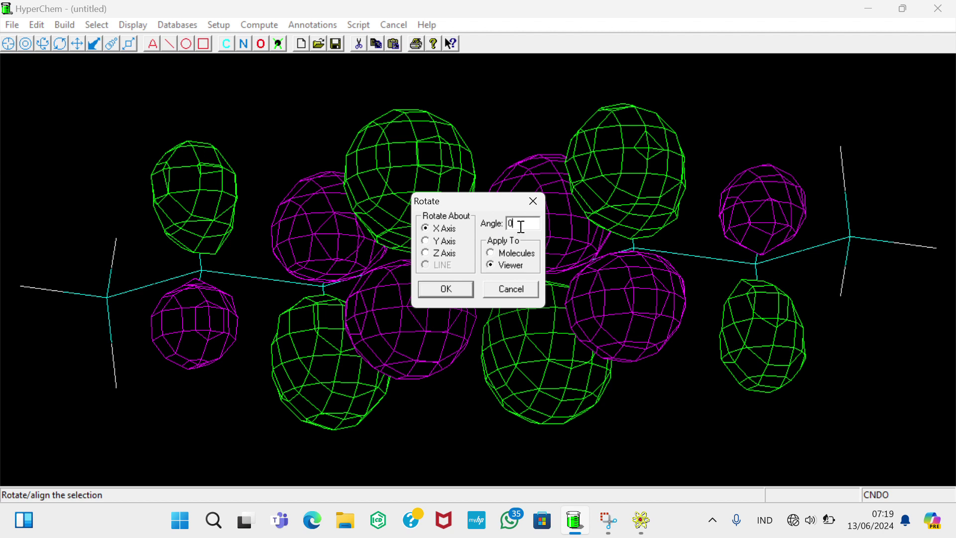
key(BackSpace)
text(90)
click(459, 288)
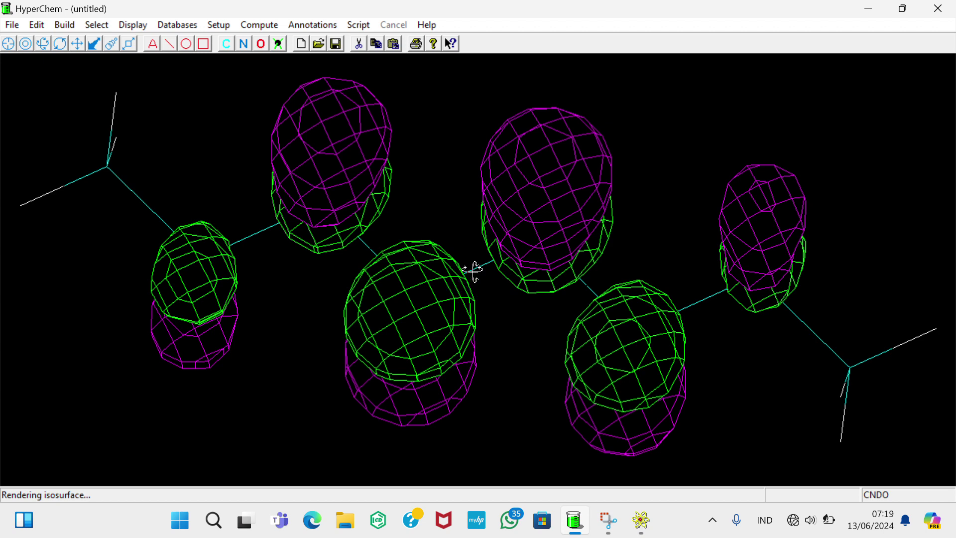
drag(447, 281, 434, 359)
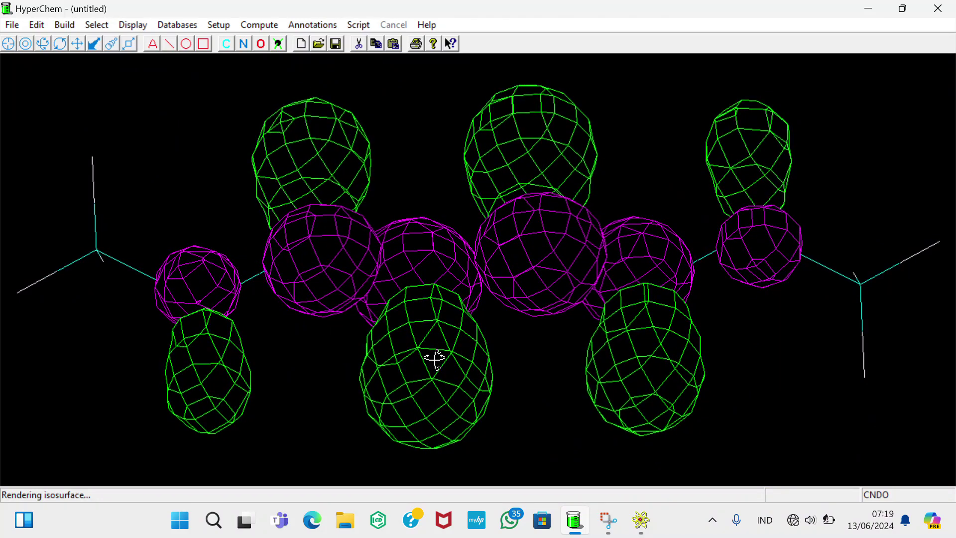
- Plot the HOMO orbital as a 3D isosurface with an orbital offset of 0
key(XF86MonBrightnessDown)
key(XF86MonBrightnessDown)
click(268, 29)
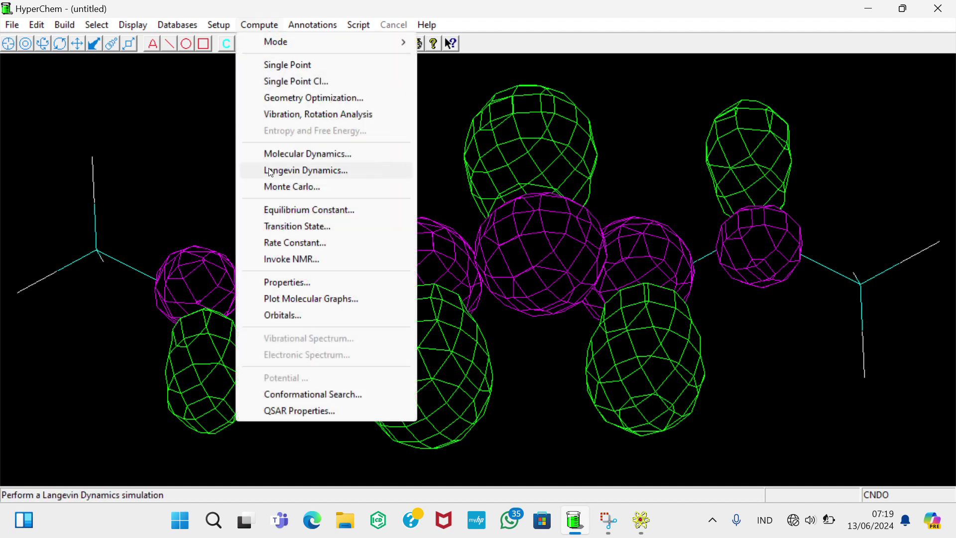
click(294, 314)
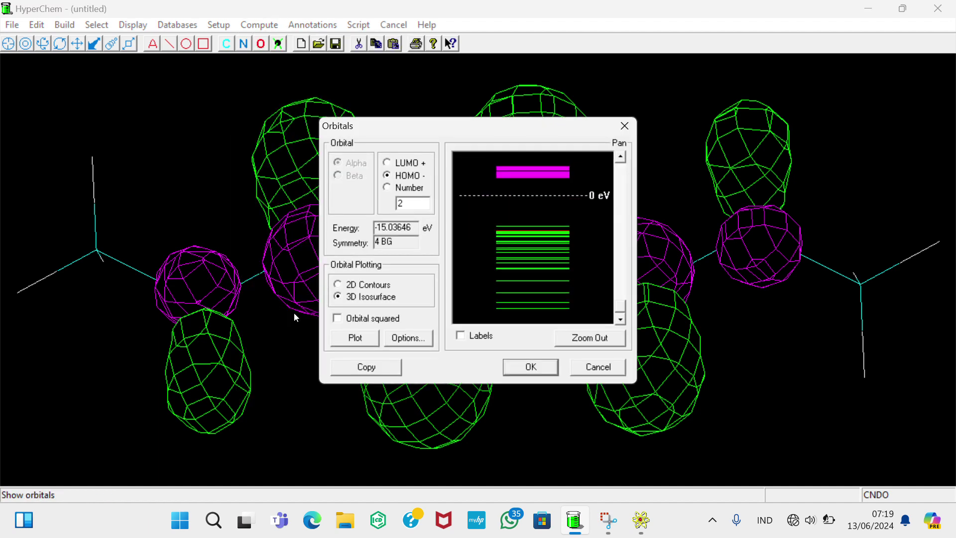
click(415, 203)
key(BackSpace)
text(0)
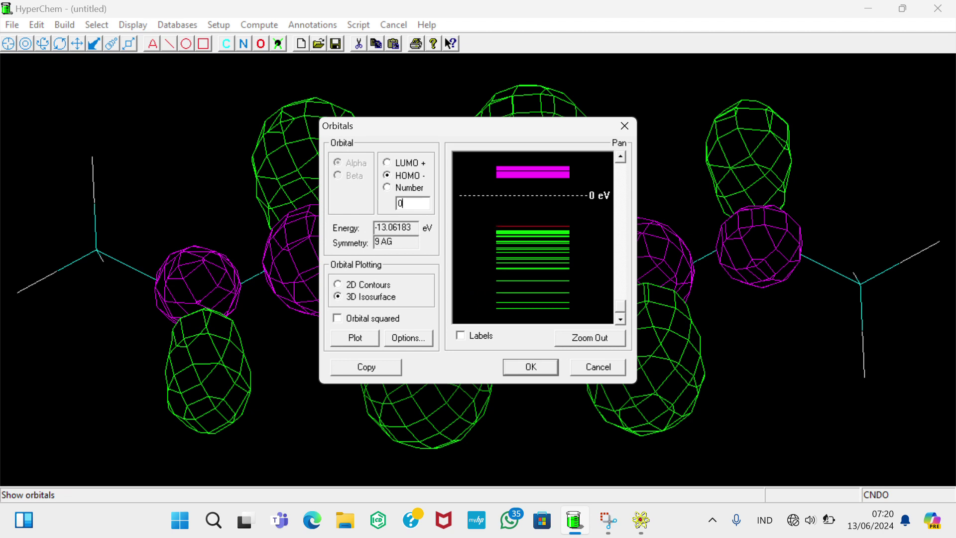
click(517, 370)
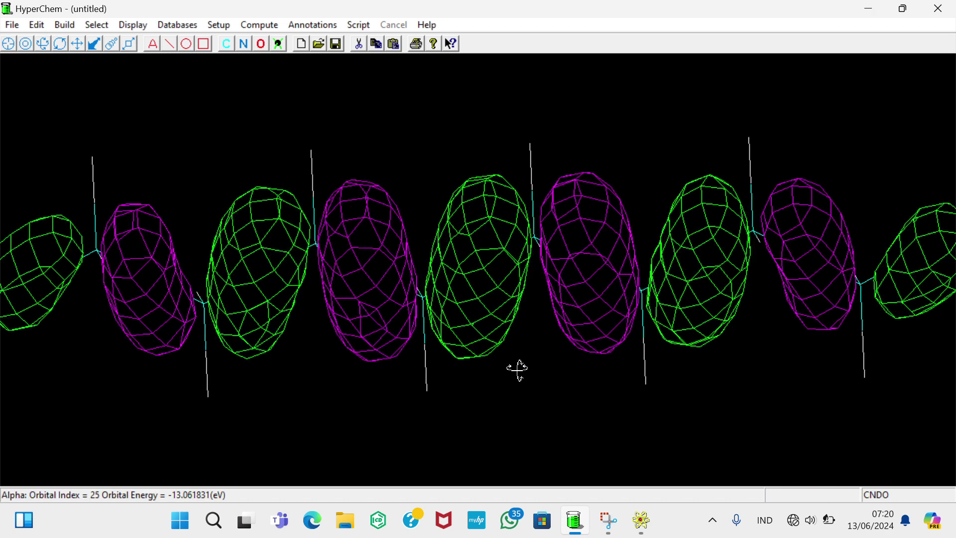
- Rotate the viewer by -90 degrees about the X axis to see the HOMO isosurface from another side
click(37, 25)
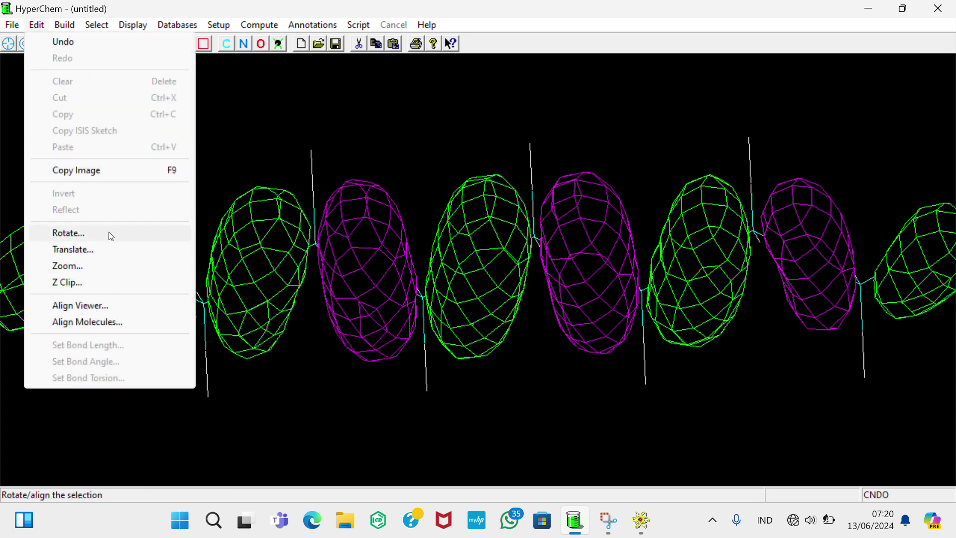
click(68, 233)
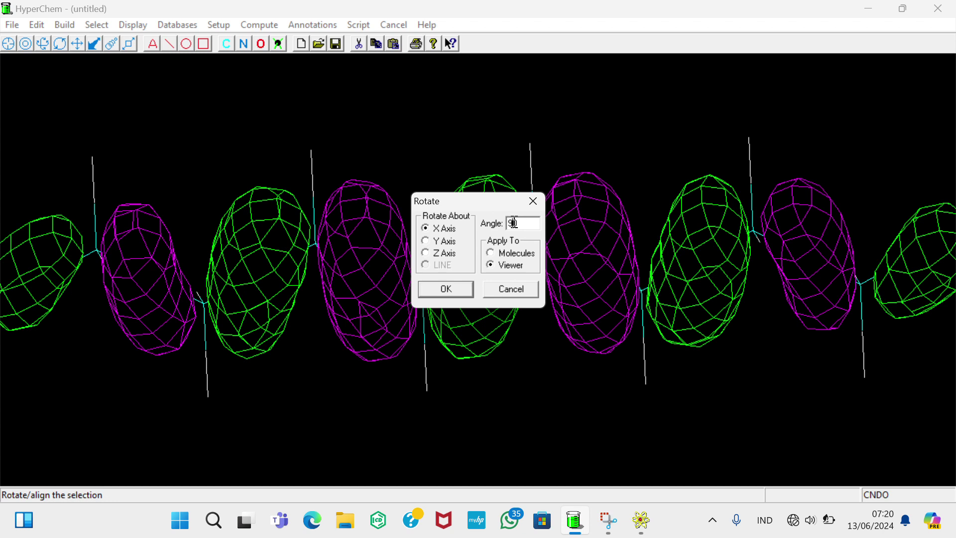
key(Left)
text(+)
key(BackSpace)
text(-)
click(446, 290)
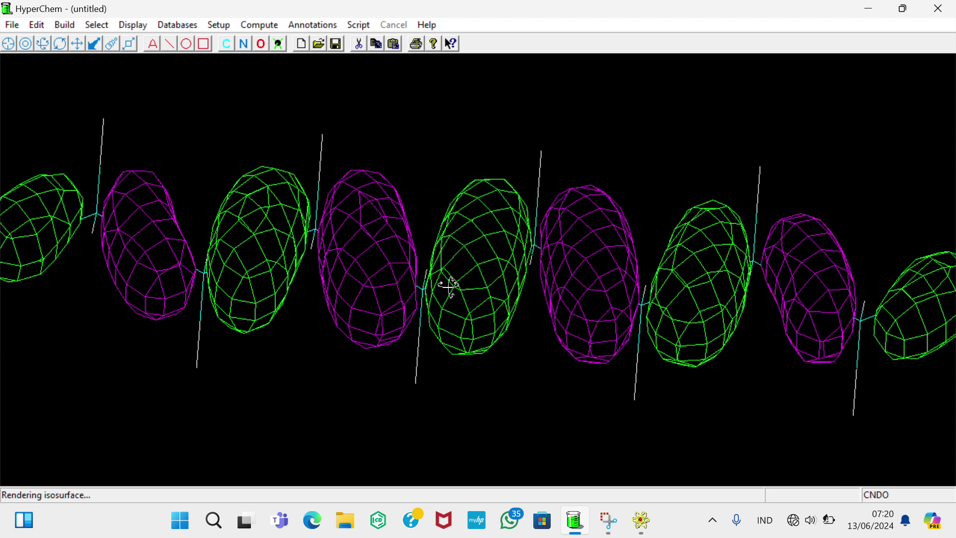
- Plot the LUMO+0 orbital as a Jorgensen-Salem 3D isosurface with an orbital contour value of 0.05
click(258, 25)
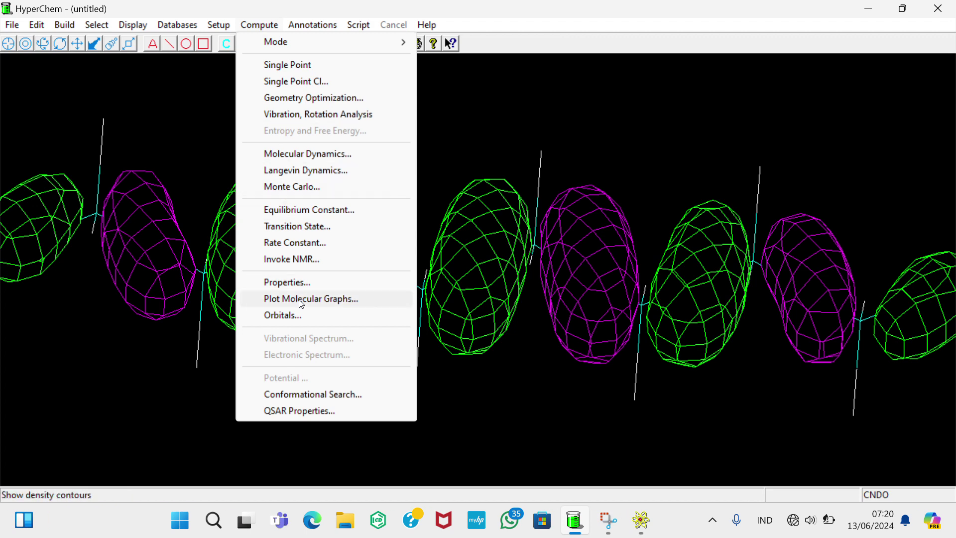
click(302, 315)
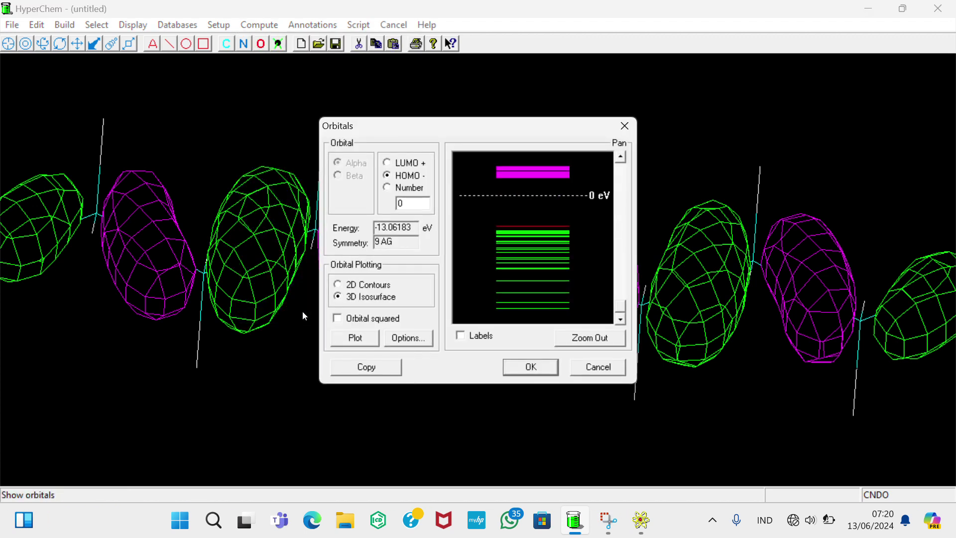
click(389, 163)
click(419, 201)
key(BackSpace)
key(BackSpace)
text(0)
click(408, 338)
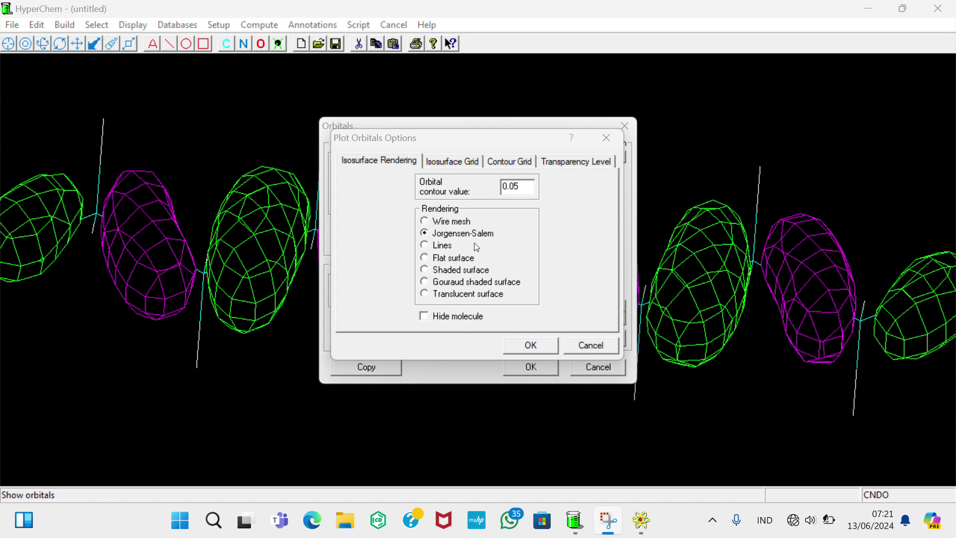
click(531, 344)
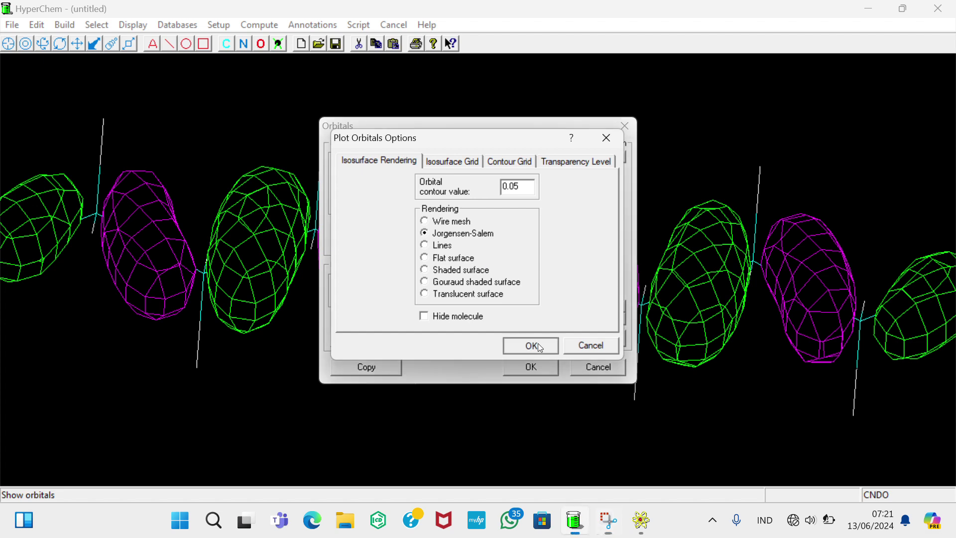
click(531, 368)
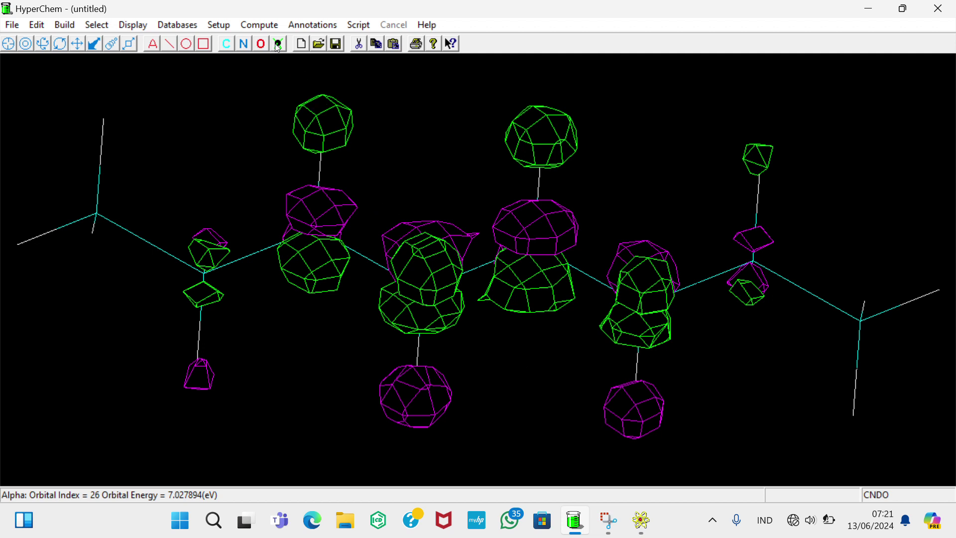
- Plot the LUMO+1 orbital as a 3D isosurface rendered as a translucent surface
click(259, 25)
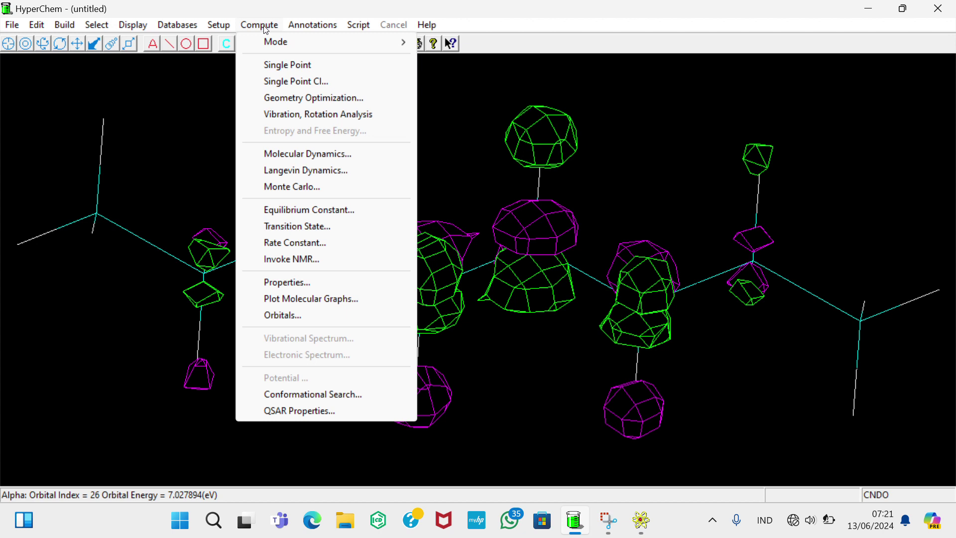
click(307, 315)
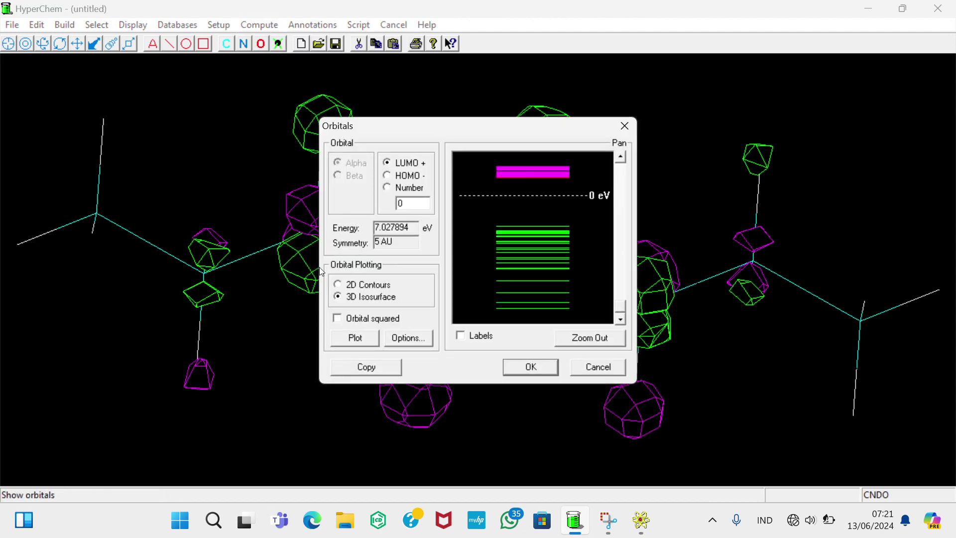
key(BackSpace)
text(1)
click(420, 339)
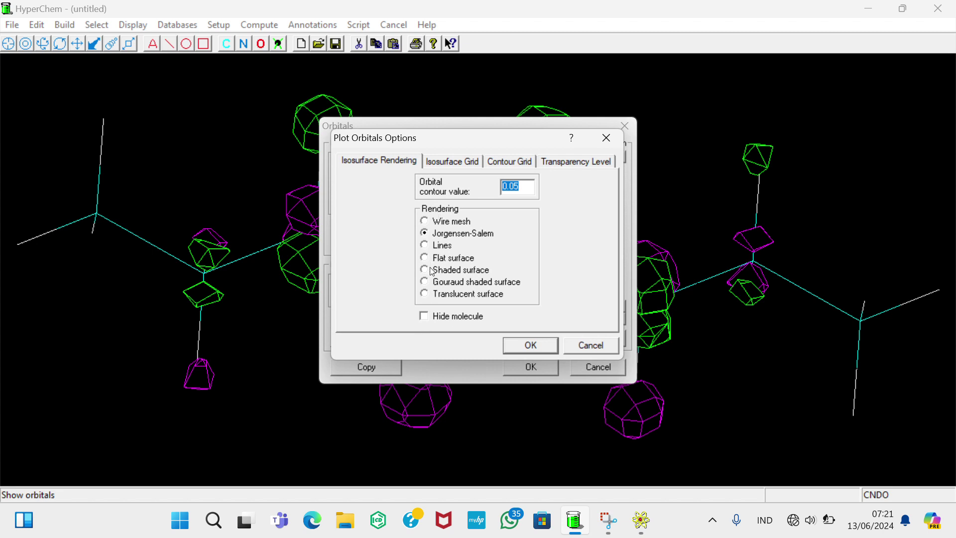
click(424, 294)
click(530, 345)
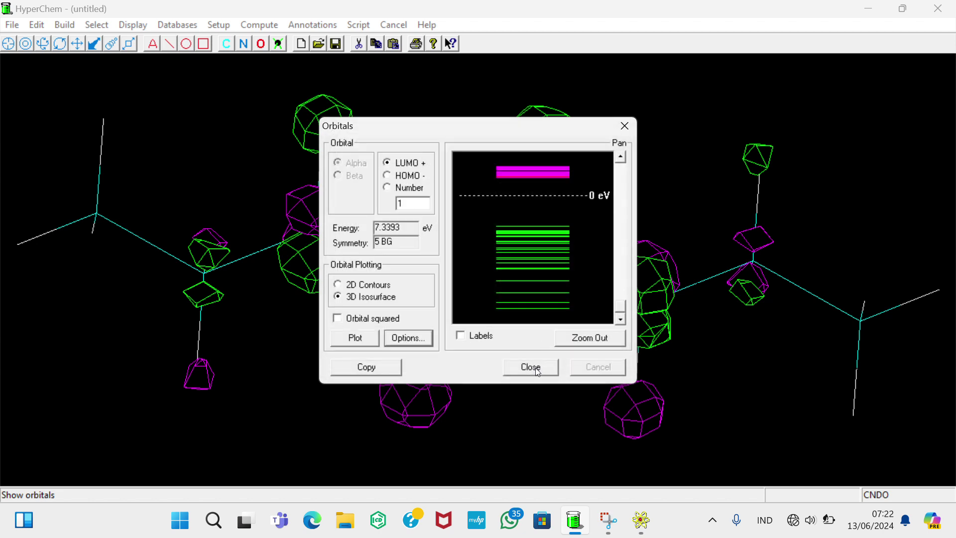
click(536, 368)
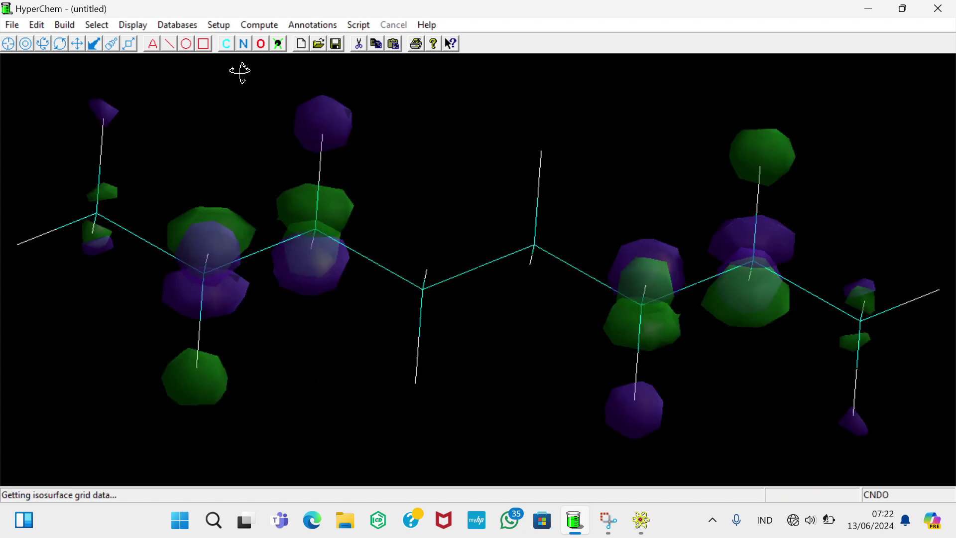
- Set the atom rendering of the molecule to Balls and Cylinders
click(140, 22)
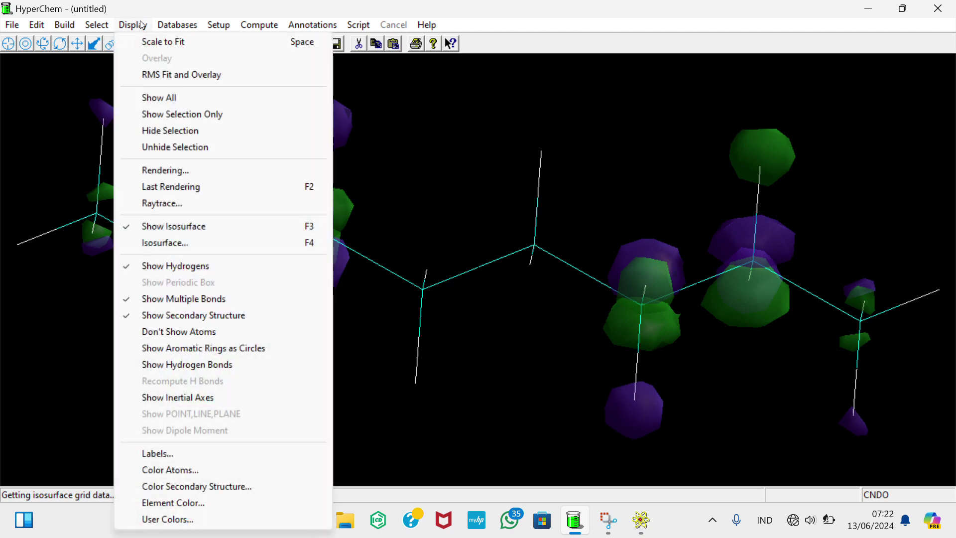
click(148, 171)
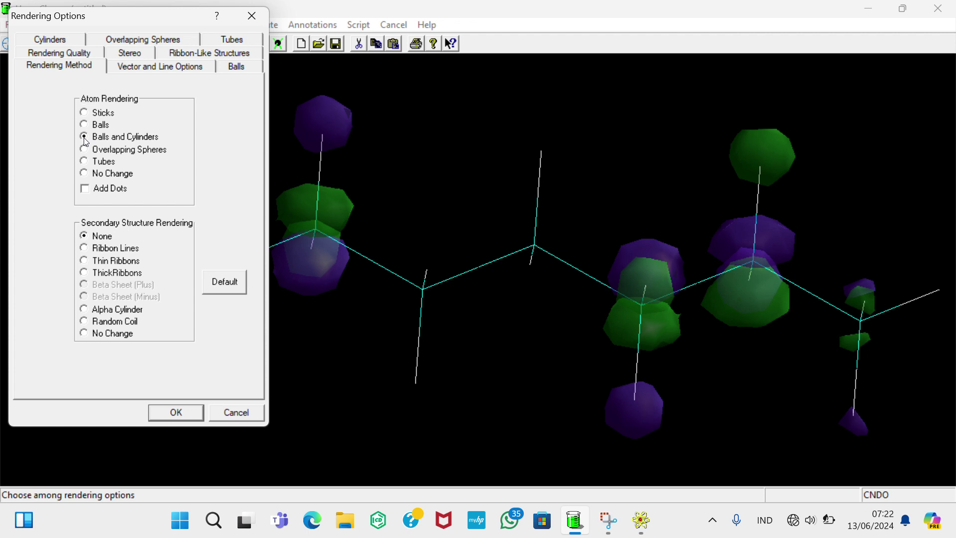
click(178, 408)
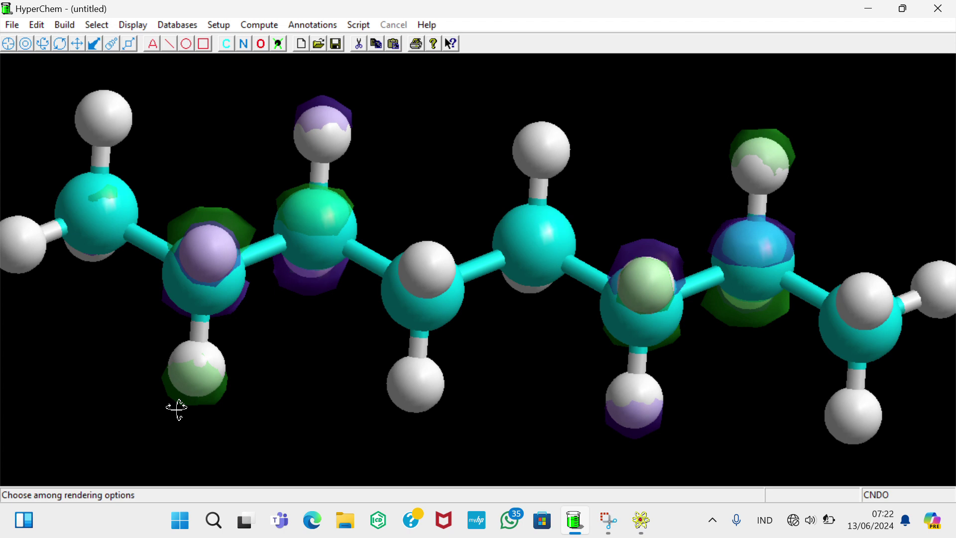
- Save the molecule in the Downloads folder as "oktana 2" in HyperChem (*.HIN) format
click(12, 25)
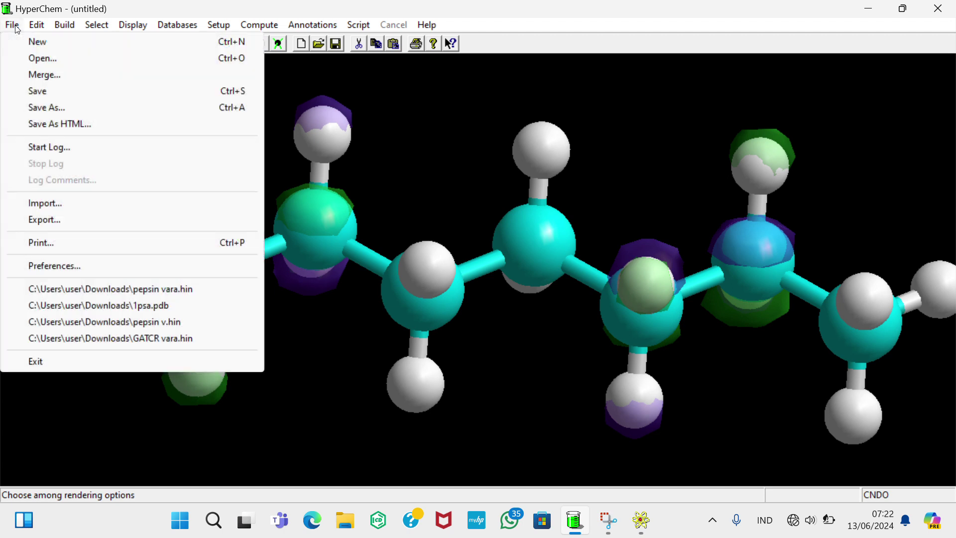
click(57, 113)
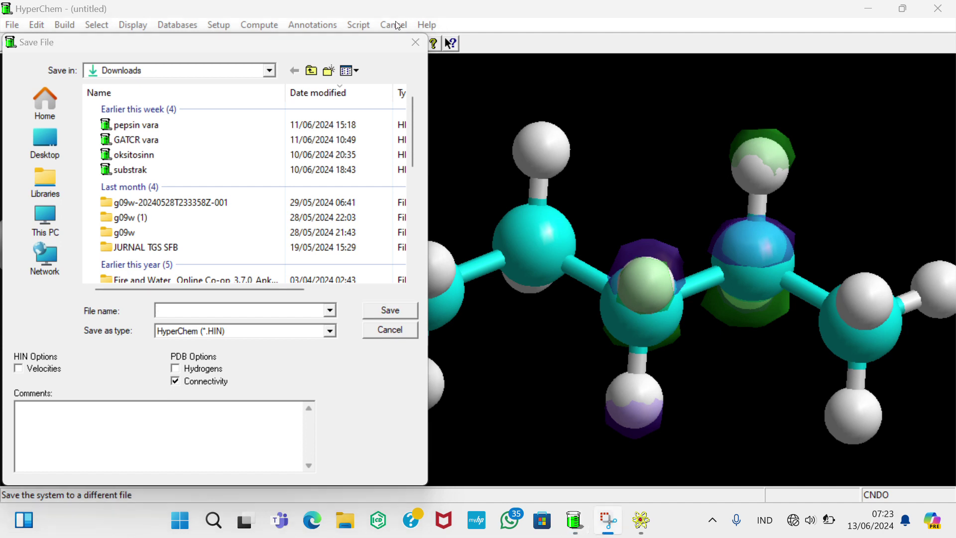
click(209, 312)
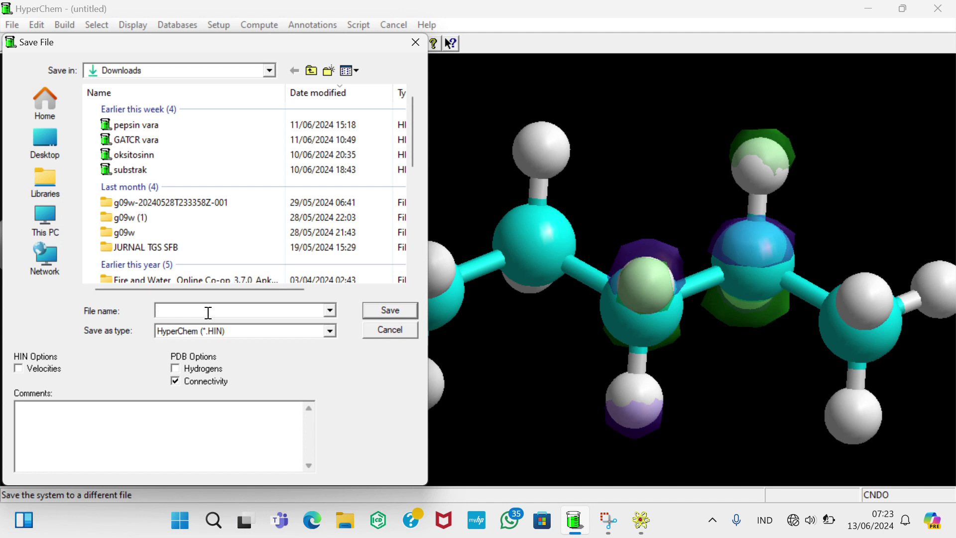
text(ok)
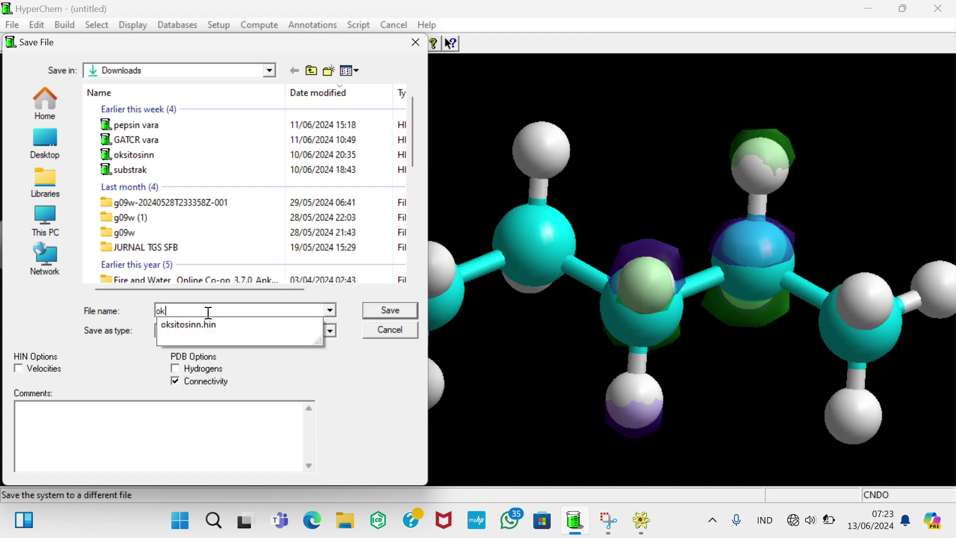
text(tana 2)
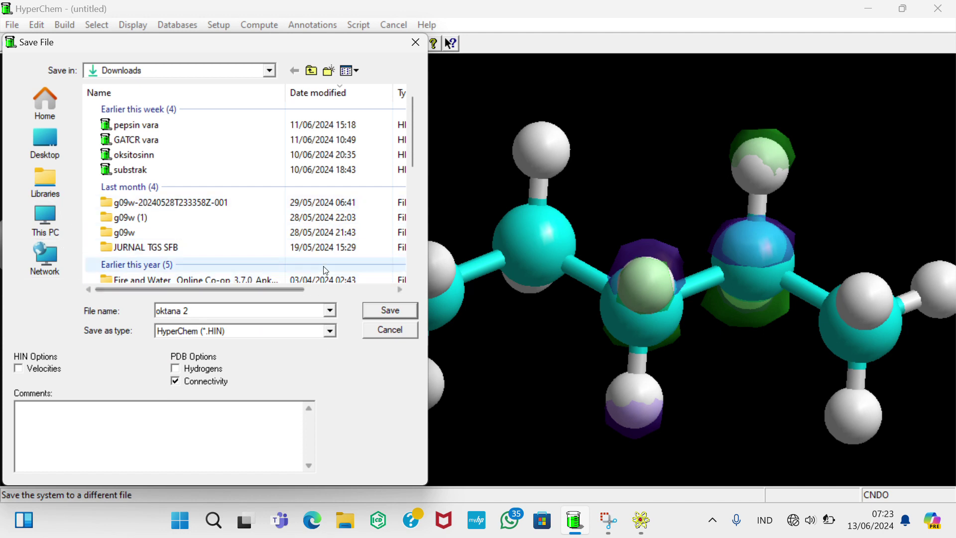
click(373, 312)
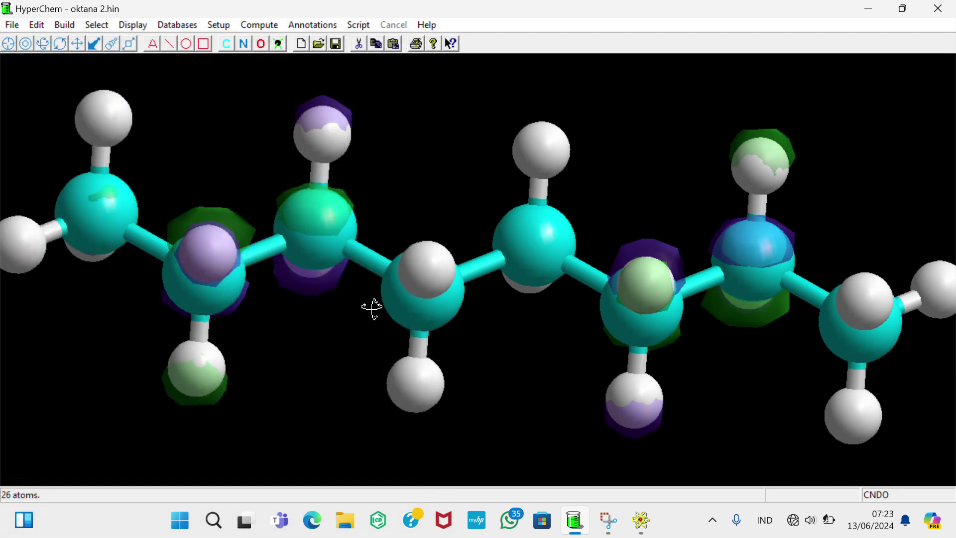